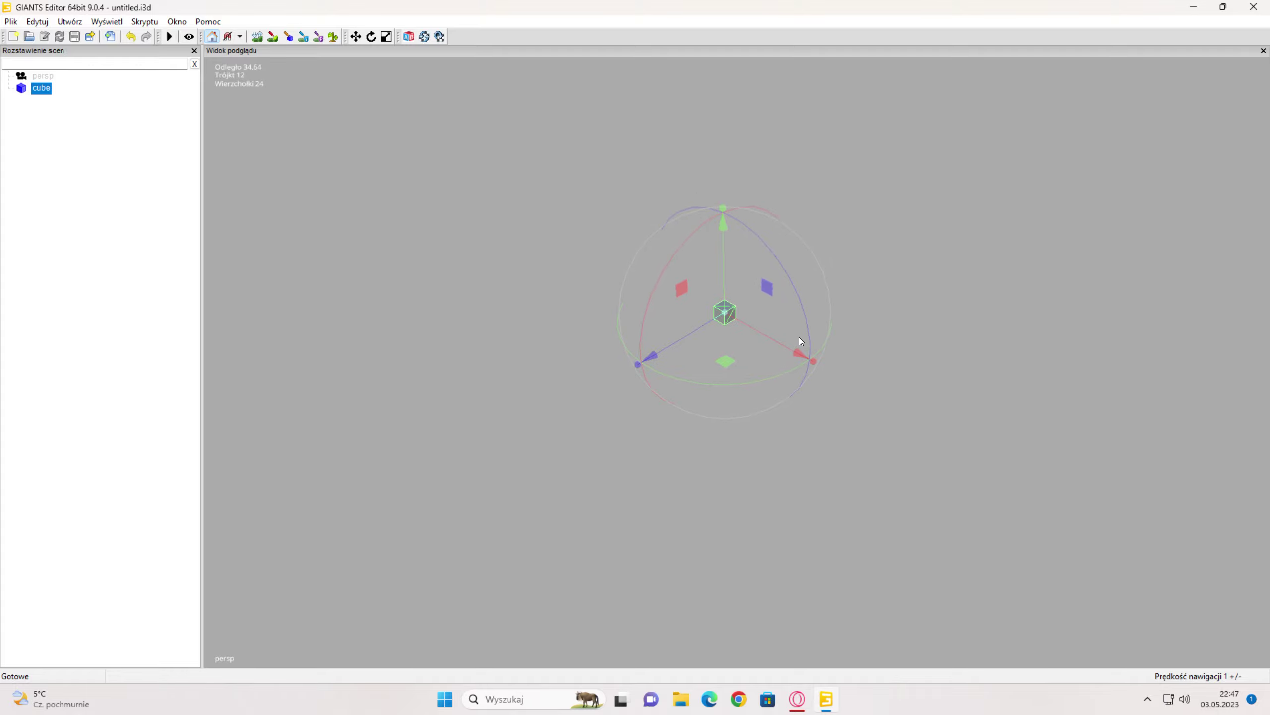
Zoom in on the cube and open the Edytowanie materiału (material editing) panel.
{"action": "scroll", "coordinate": [800, 307], "scroll_direction": "up", "scroll_amount": 5}
{"action": "left_click_drag", "start_coordinate": [799, 307], "coordinate": [795, 247], "text": "alt"}
{"action": "scroll", "coordinate": [798, 255], "scroll_direction": "down", "scroll_amount": 3}
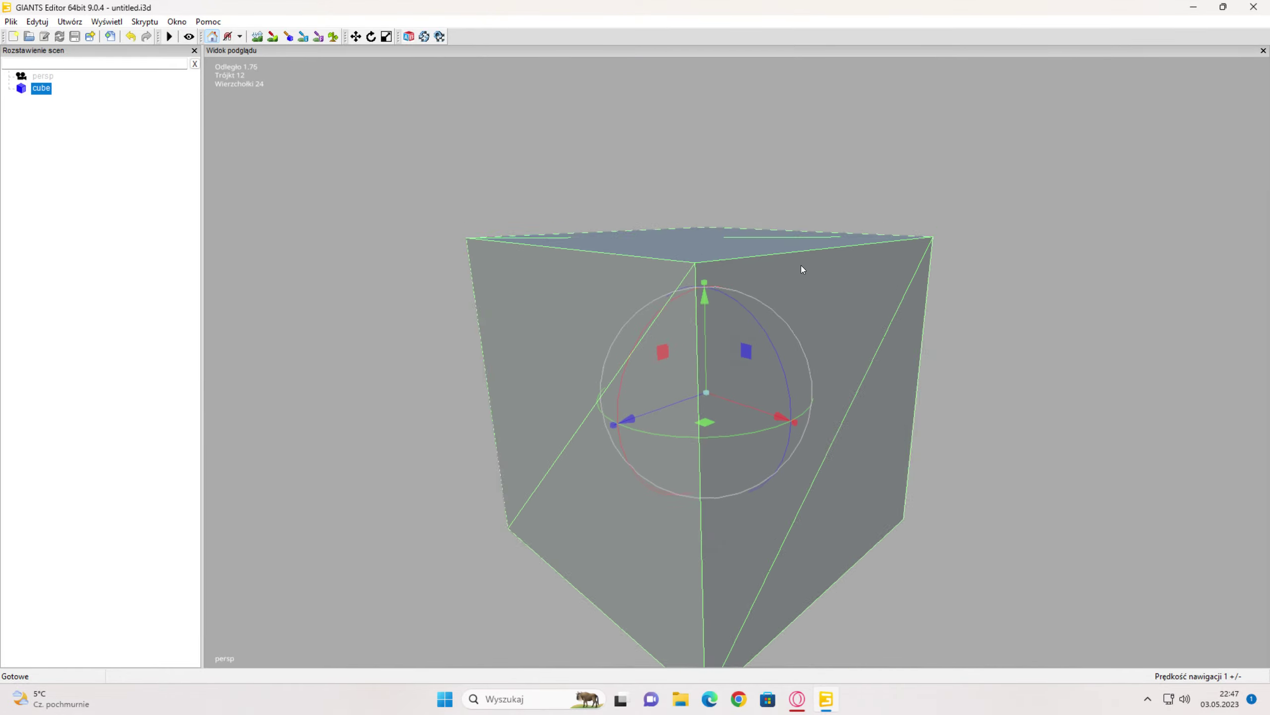
{"action": "left_click", "coordinate": [144, 20]}
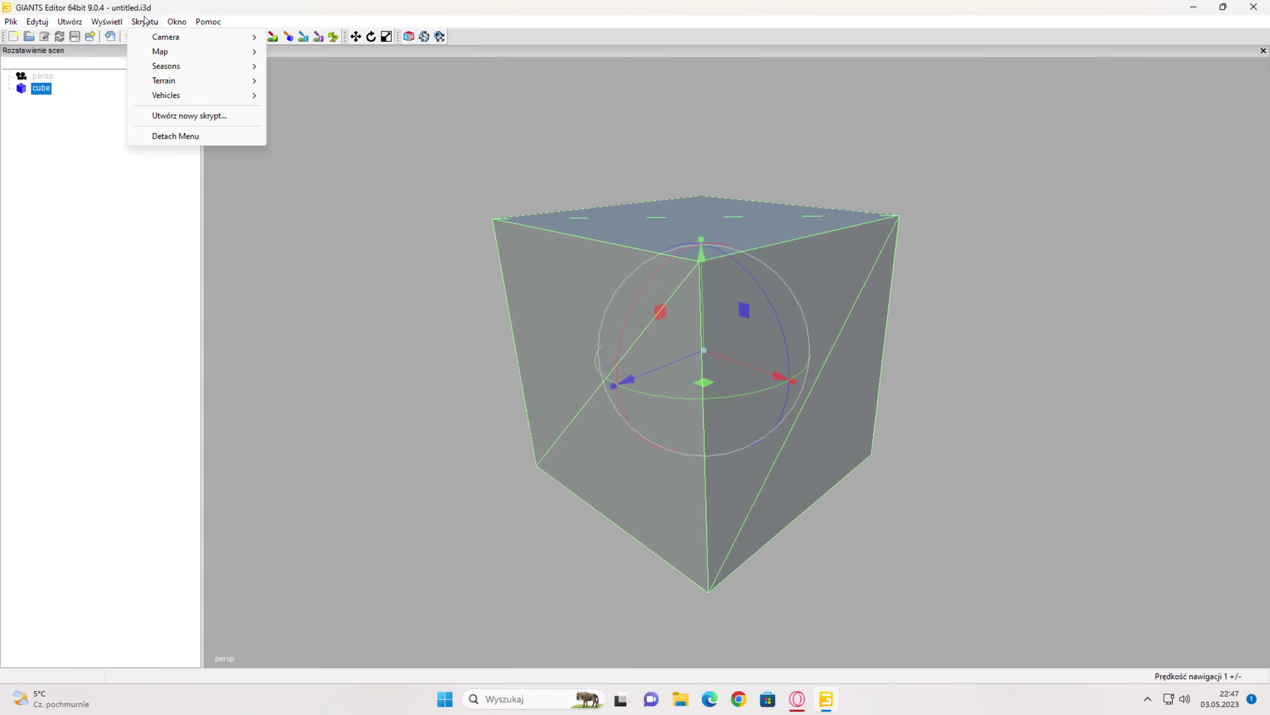
{"action": "mouse_move", "coordinate": [175, 24]}
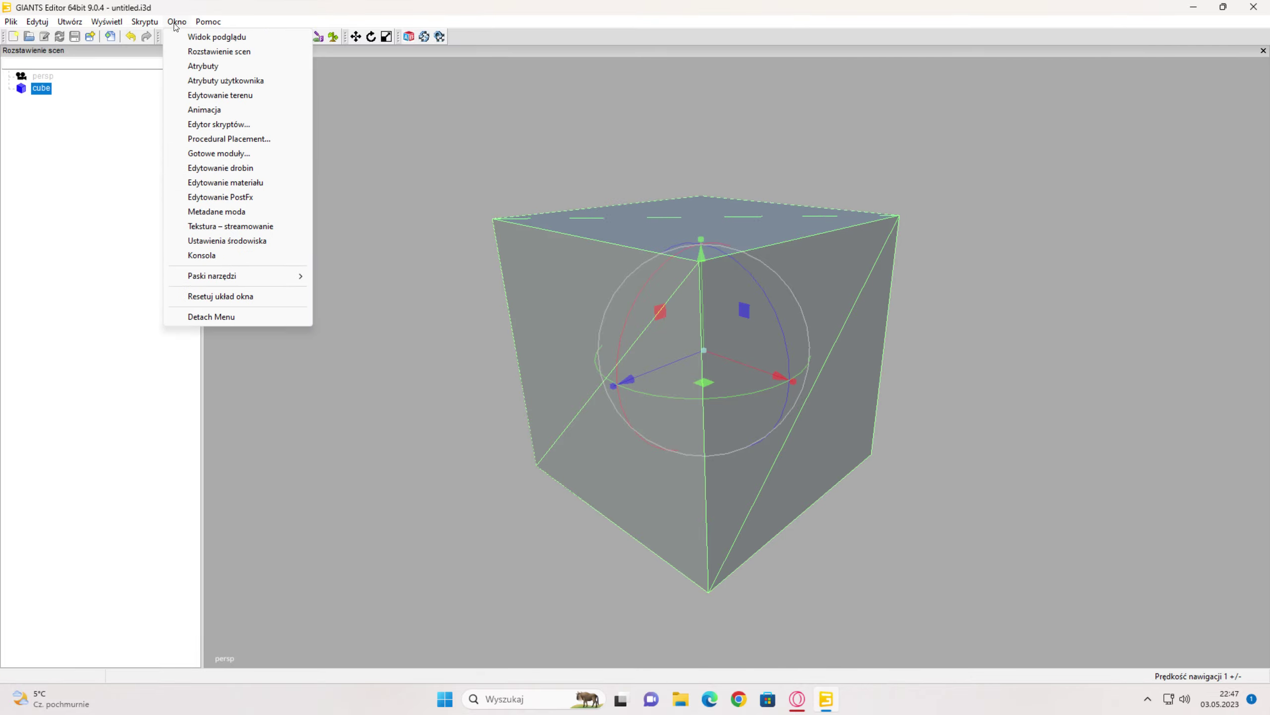
{"action": "left_click", "coordinate": [240, 183]}
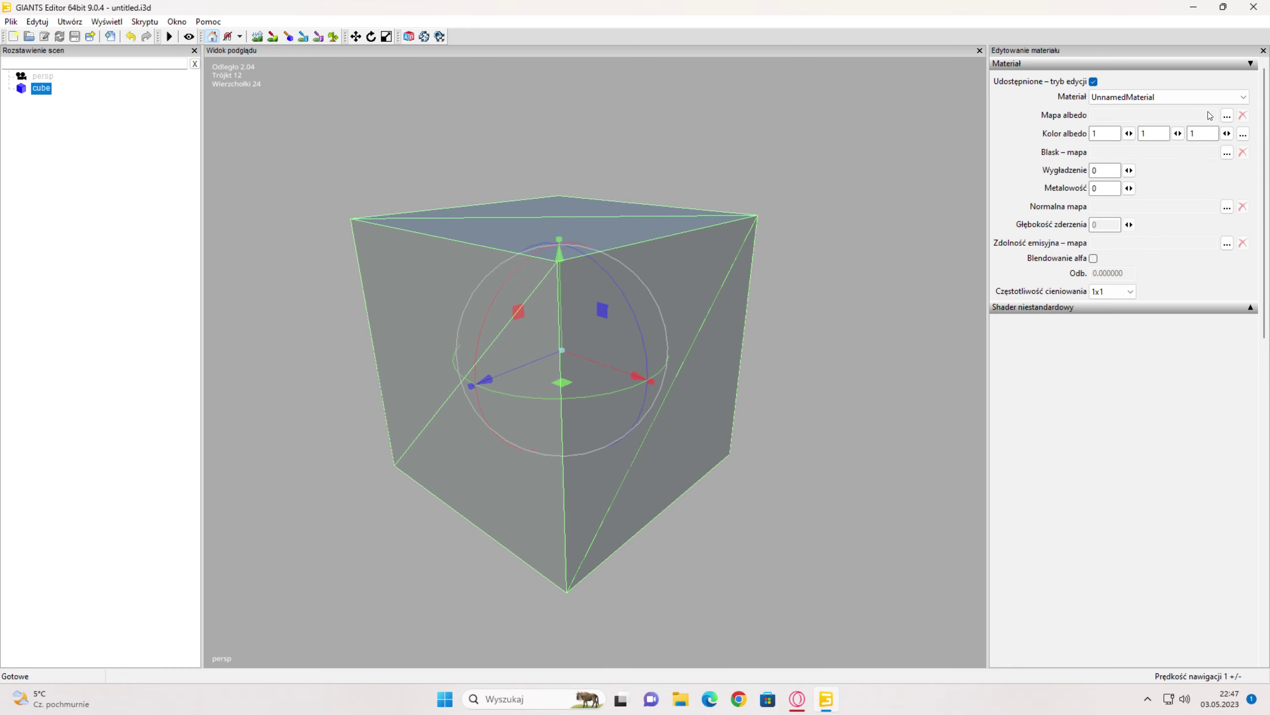
Load Bricks_4K_Color from the Desktop as the material's albedo map.
{"action": "left_click", "coordinate": [1226, 117]}
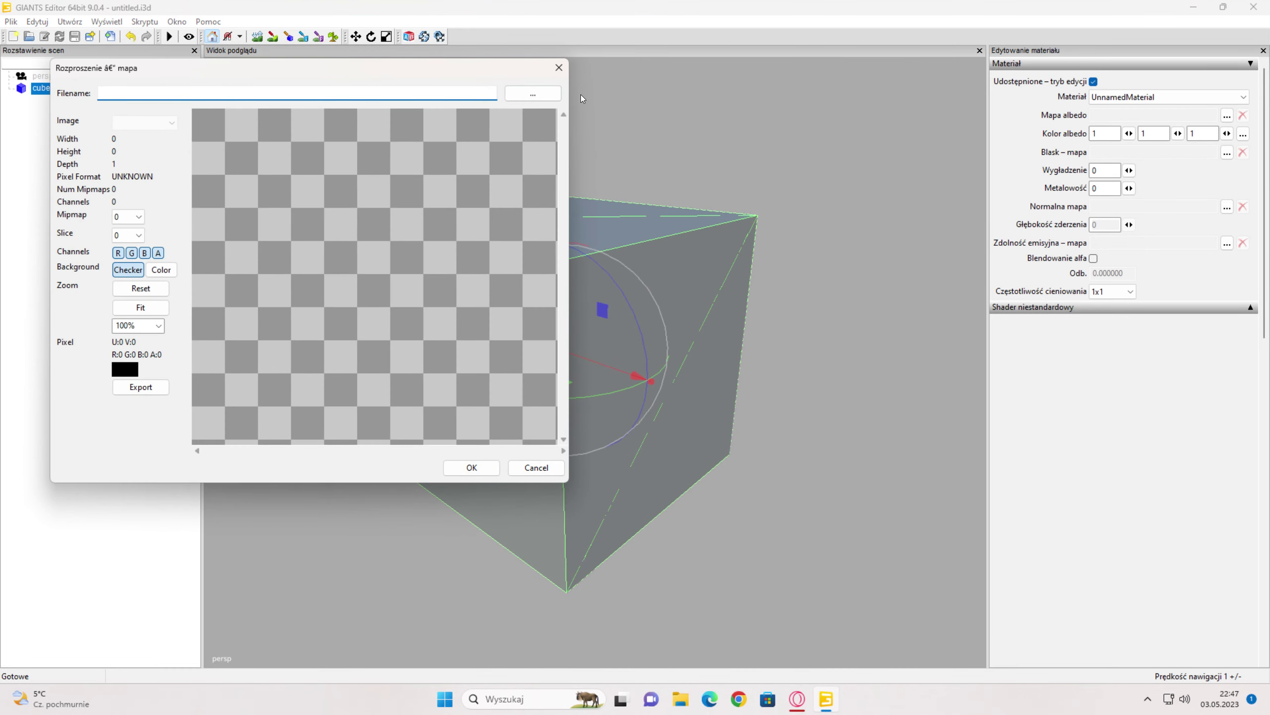
{"action": "left_click", "coordinate": [530, 94]}
{"action": "left_click", "coordinate": [88, 227]}
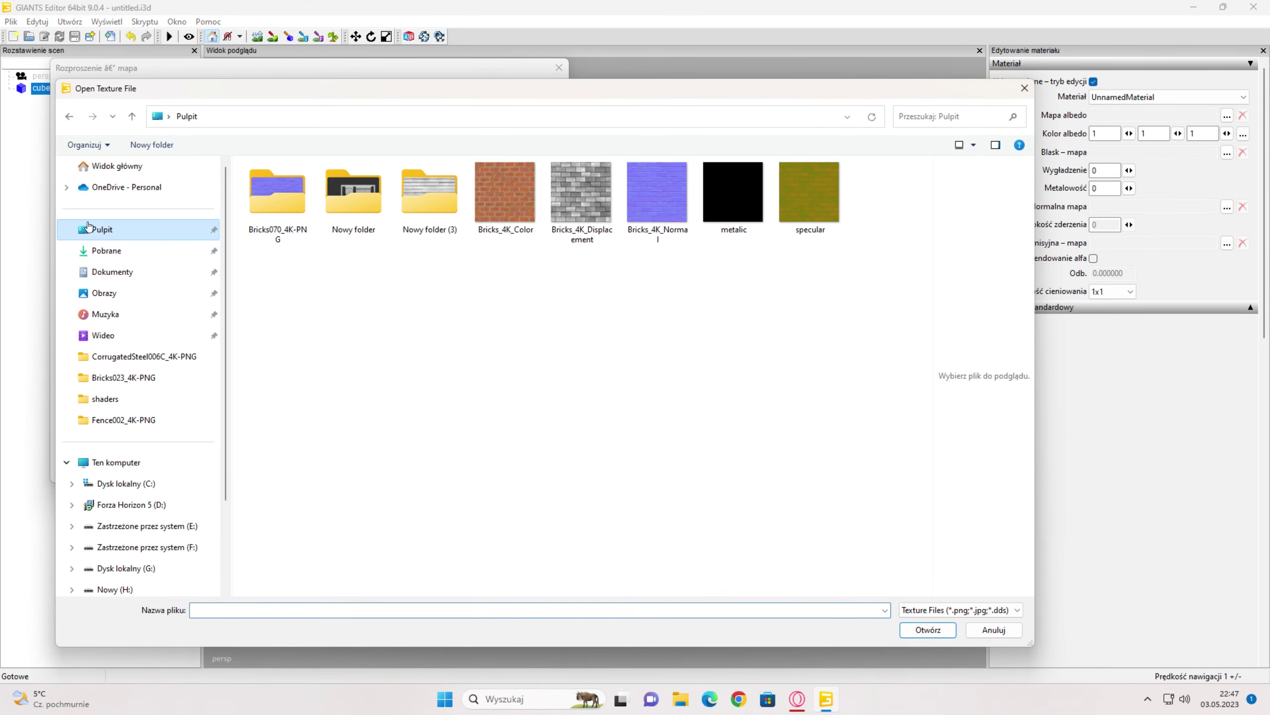
{"action": "left_click", "coordinate": [505, 193]}
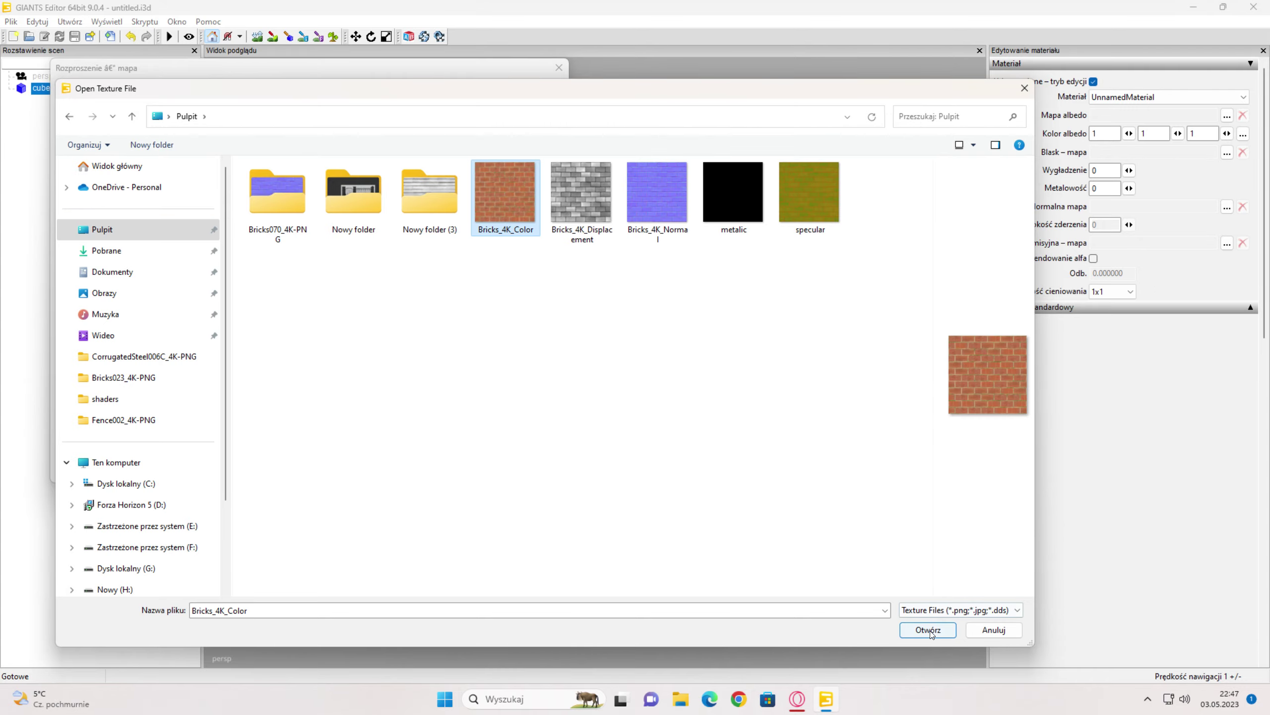
{"action": "left_click", "coordinate": [928, 629]}
{"action": "left_click", "coordinate": [471, 468]}
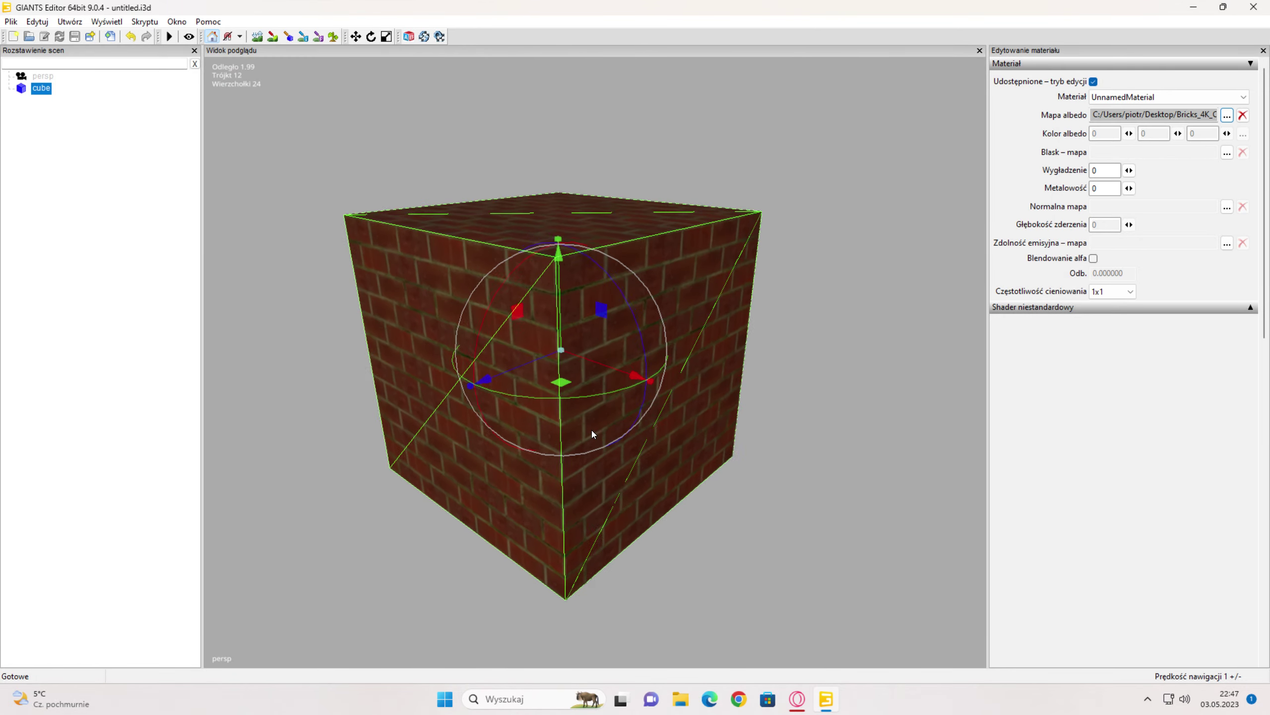
Frame a cube face and load Bricks_4K_Normal as the material's normal map.
{"action": "right_click_drag", "start_coordinate": [635, 464], "coordinate": [753, 381]}
{"action": "key", "text": "a"}
{"action": "key", "text": "w"}
{"action": "key", "text": "s"}
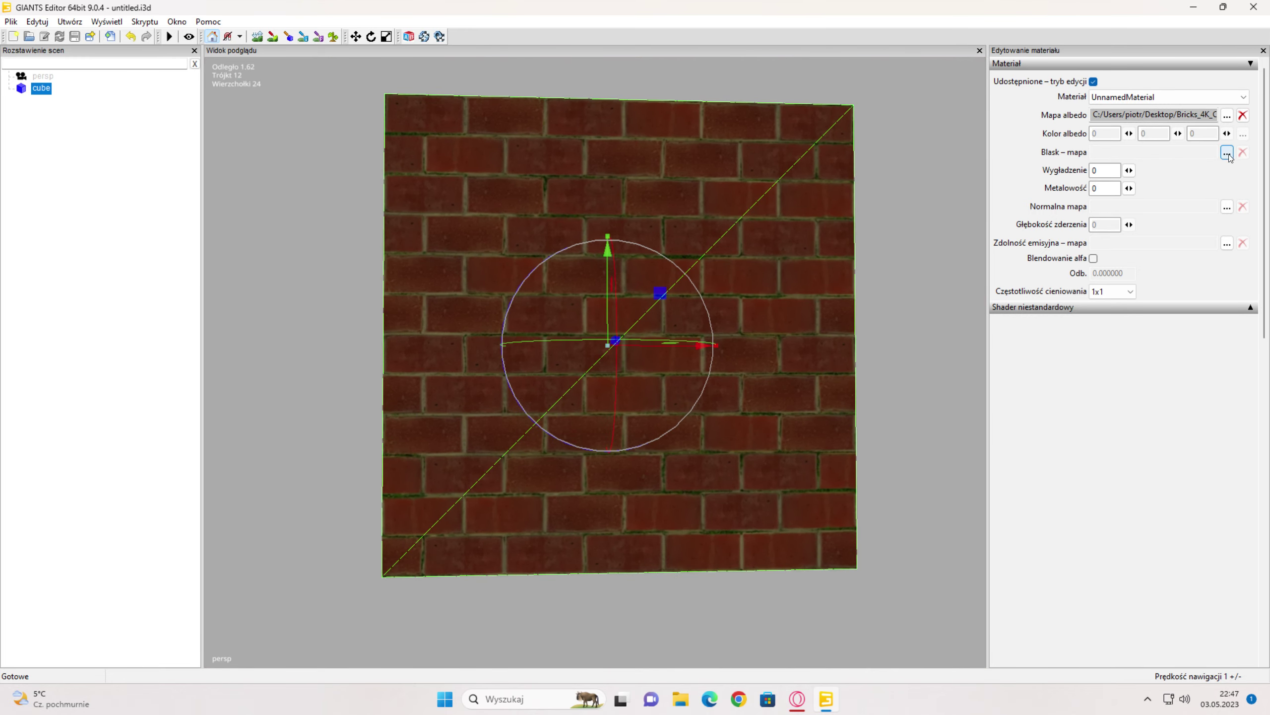
{"action": "left_click", "coordinate": [1228, 207]}
{"action": "left_click", "coordinate": [520, 96]}
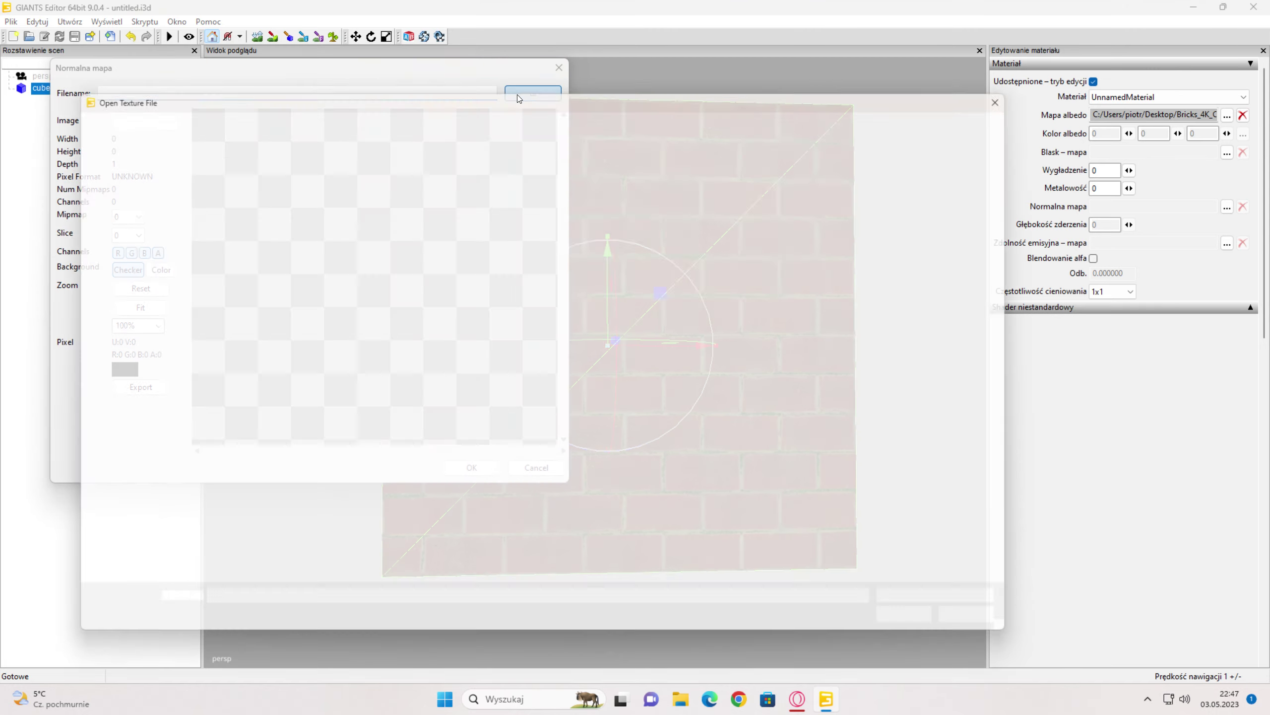
{"action": "double_click", "coordinate": [668, 223]}
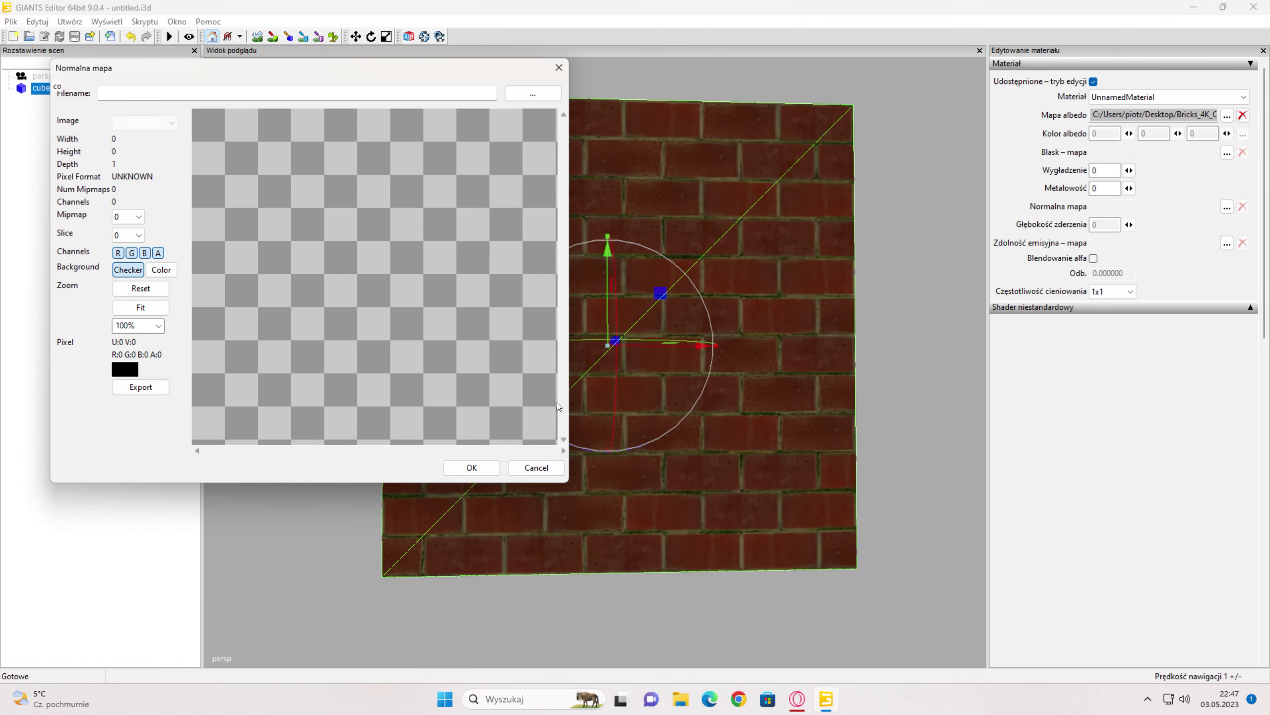
{"action": "left_click", "coordinate": [472, 468]}
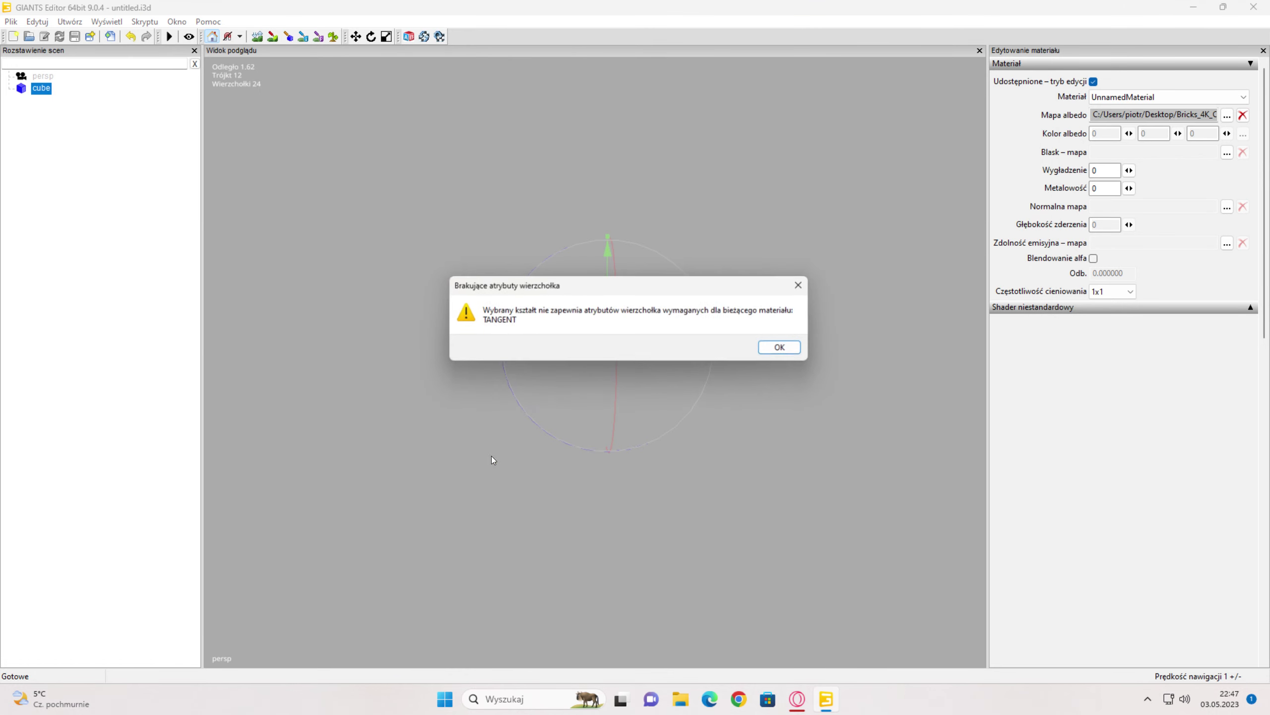
Dismiss the TANGENT warning and enable Styczne (tangents) on the cube's shape in Atrybuty.
{"action": "left_click", "coordinate": [784, 347]}
{"action": "left_click", "coordinate": [185, 20]}
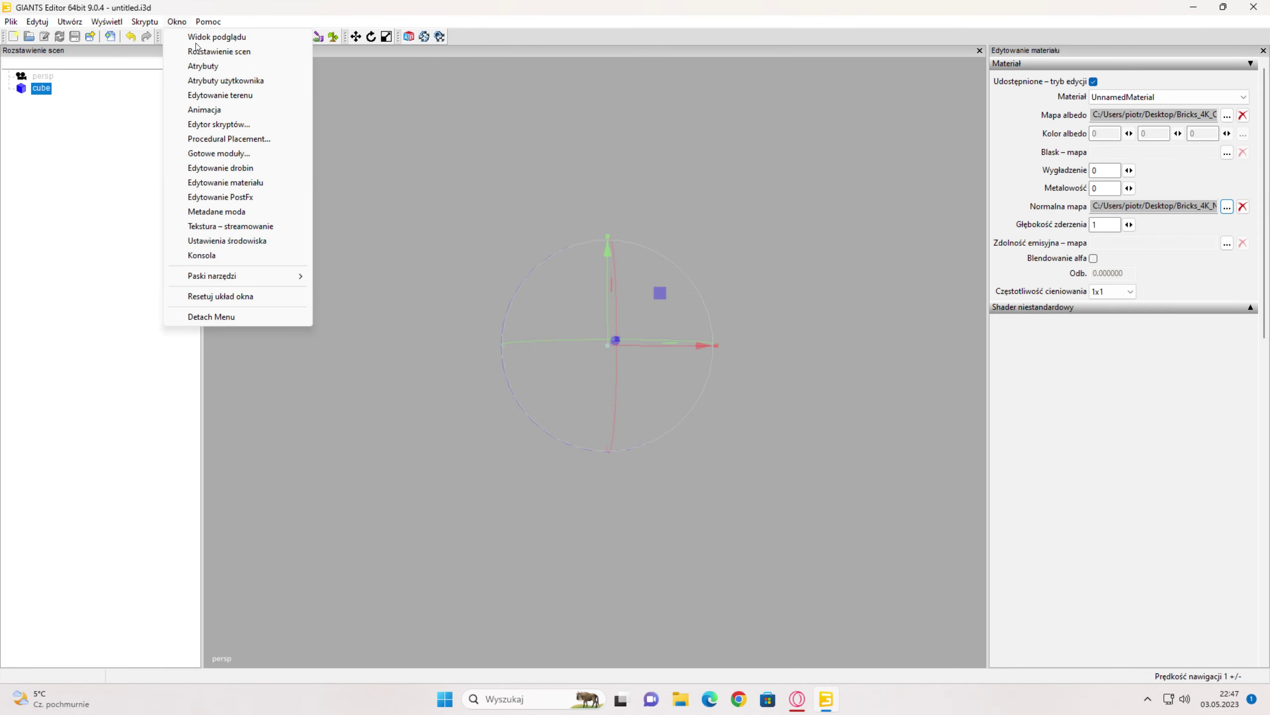
{"action": "left_click", "coordinate": [216, 67]}
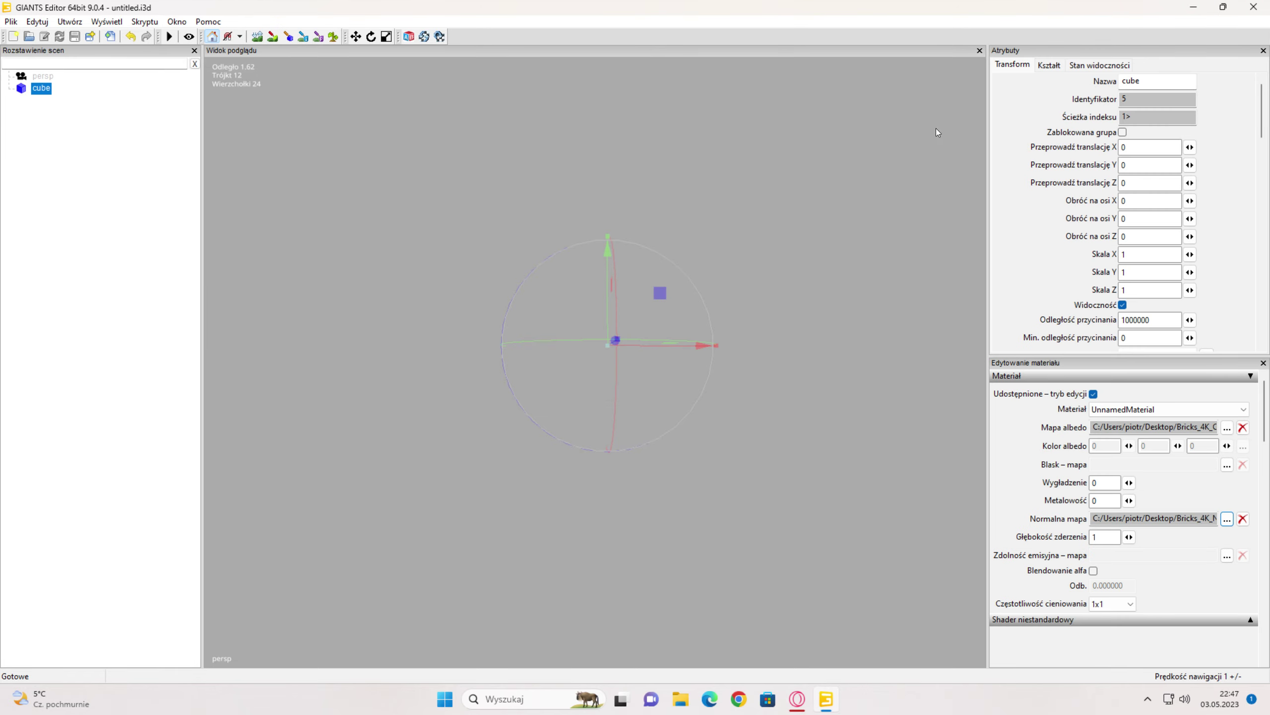
{"action": "left_click", "coordinate": [1051, 65]}
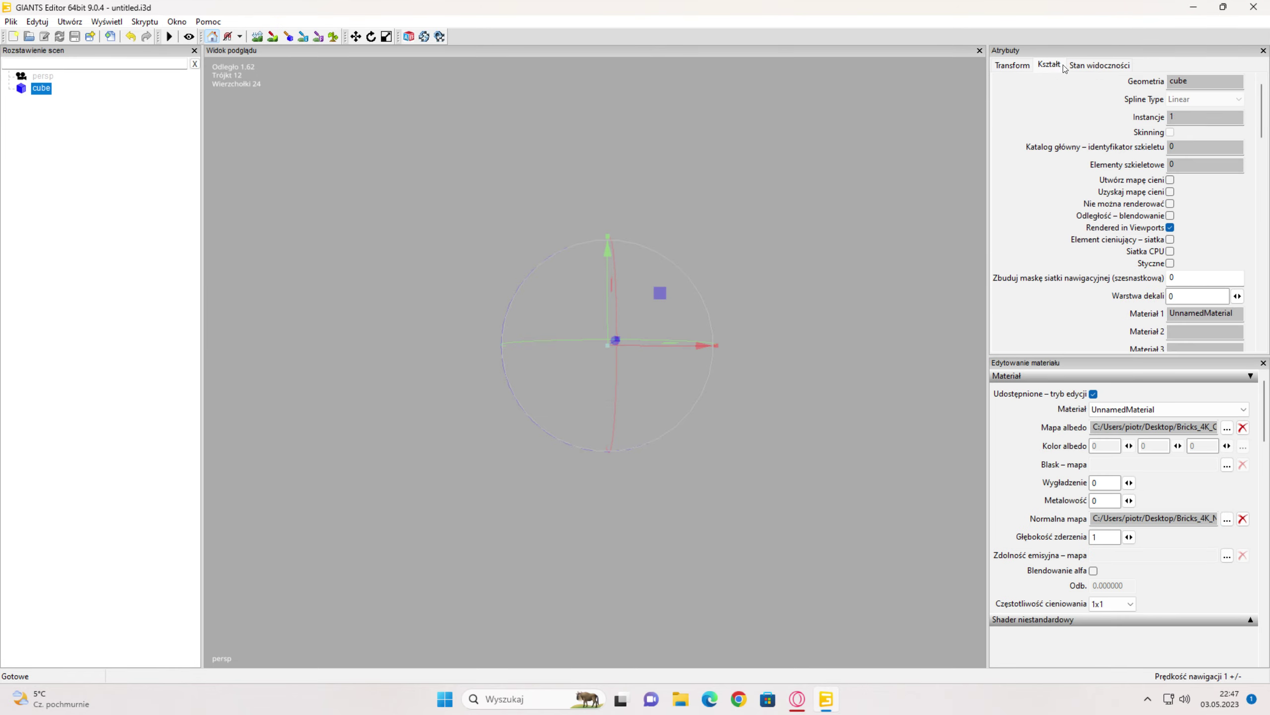
{"action": "left_click", "coordinate": [1011, 65]}
{"action": "scroll", "coordinate": [1199, 232], "scroll_direction": "down", "scroll_amount": 3}
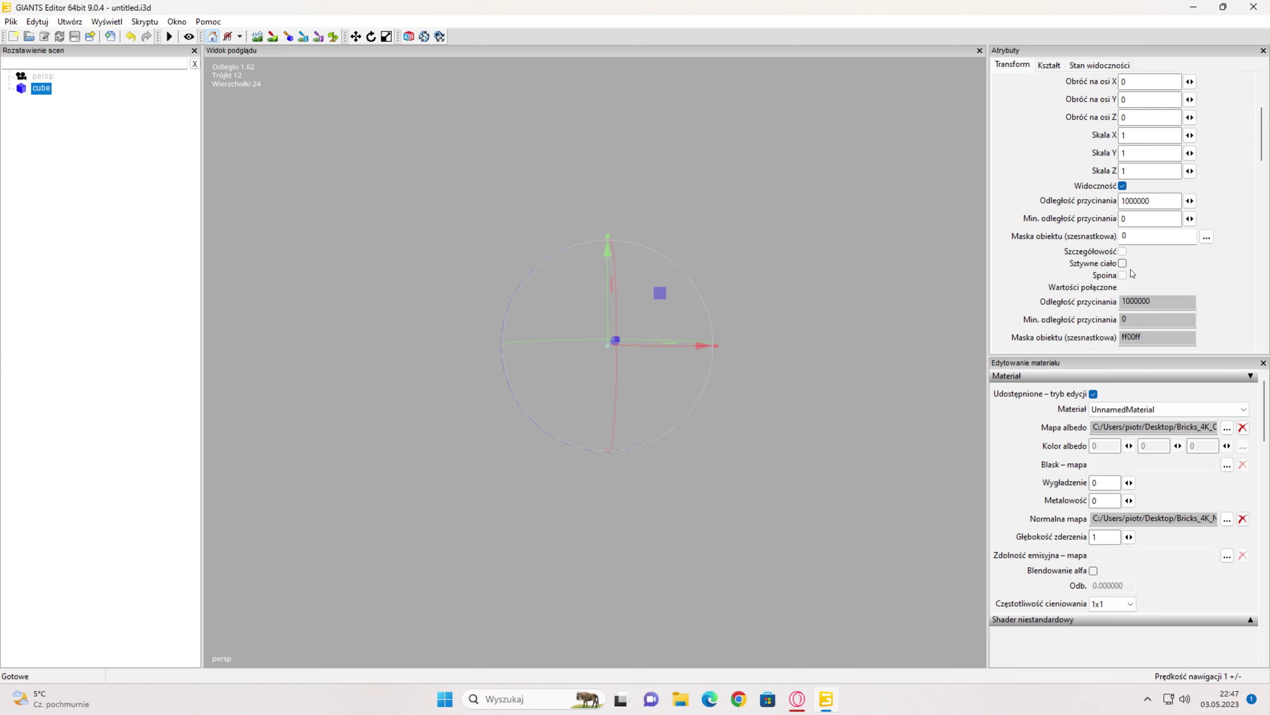
{"action": "scroll", "coordinate": [1140, 271], "scroll_direction": "up", "scroll_amount": 3}
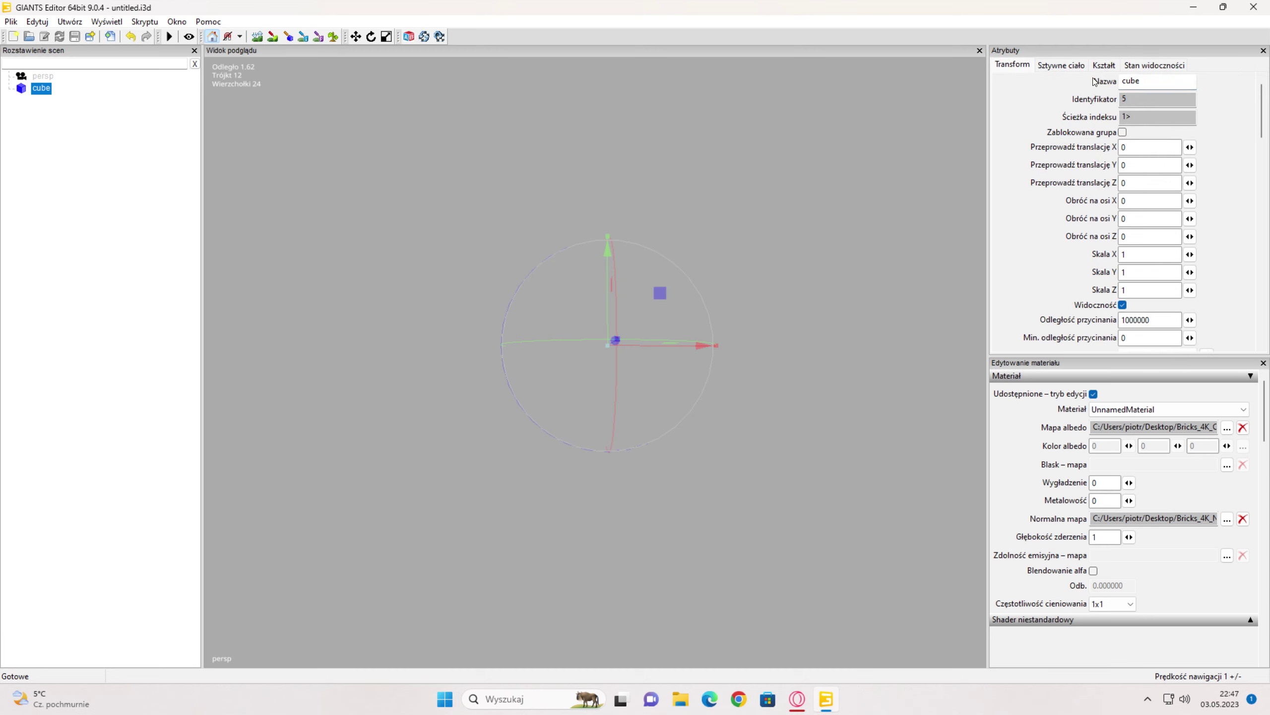
{"action": "left_click", "coordinate": [1102, 66]}
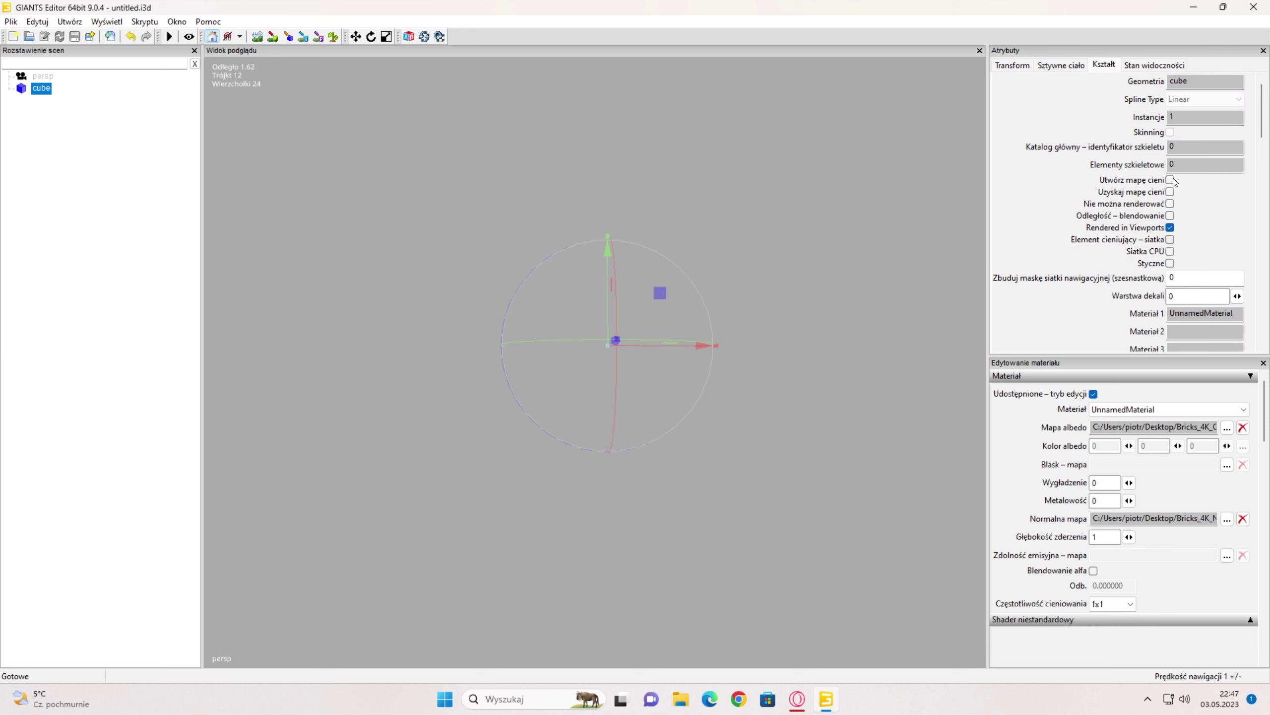
{"action": "left_click", "coordinate": [1170, 264]}
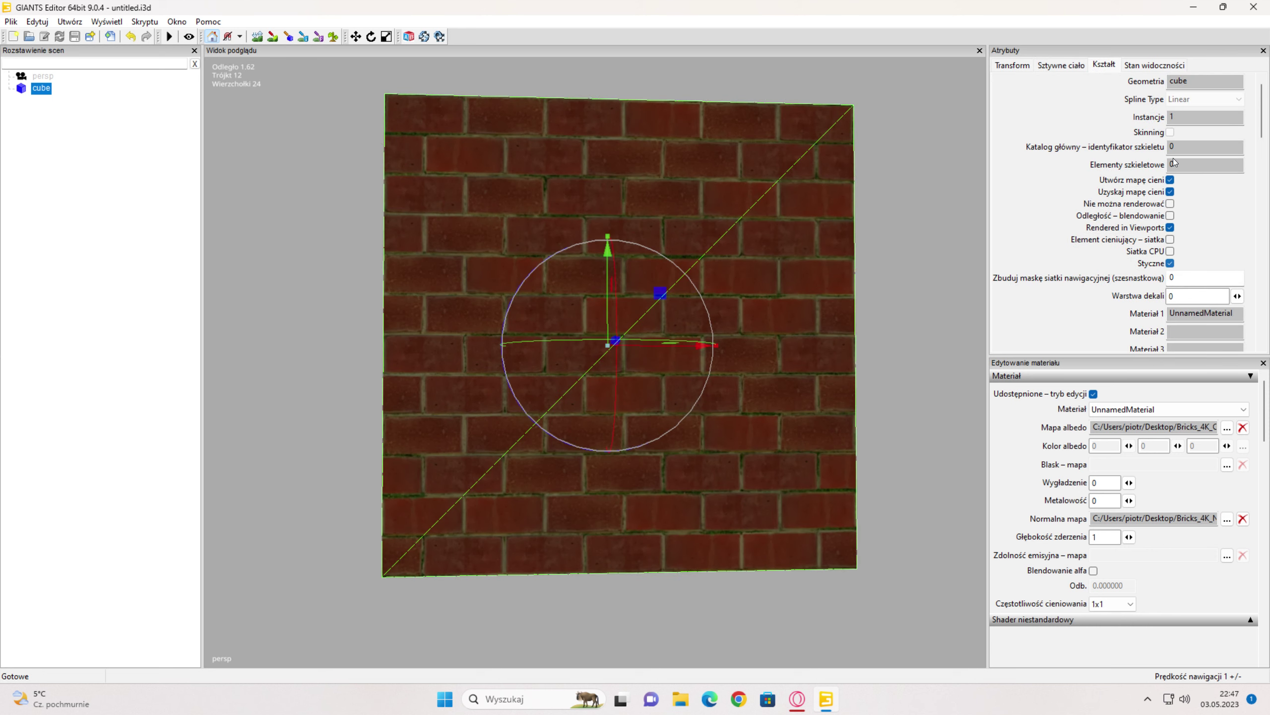
{"action": "left_click", "coordinate": [1264, 51]}
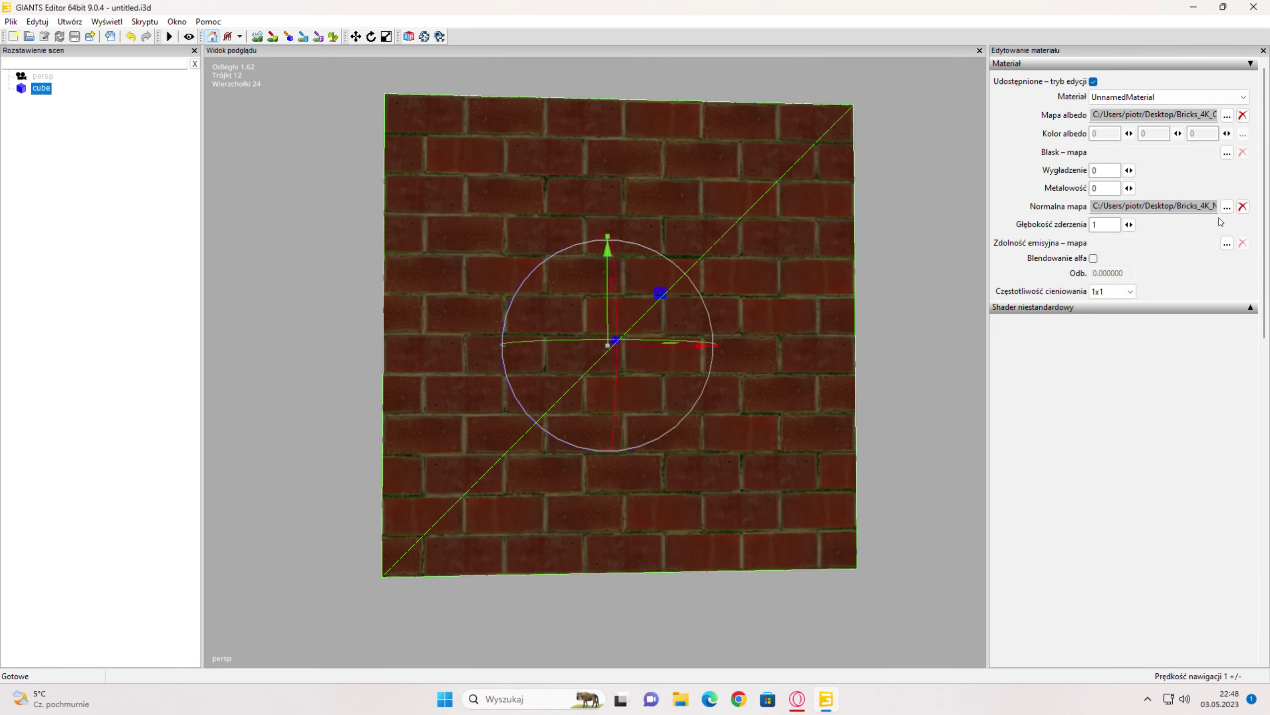
Load specular.dds as the cube material's specular (gloss) map.
{"action": "left_click", "coordinate": [1228, 153]}
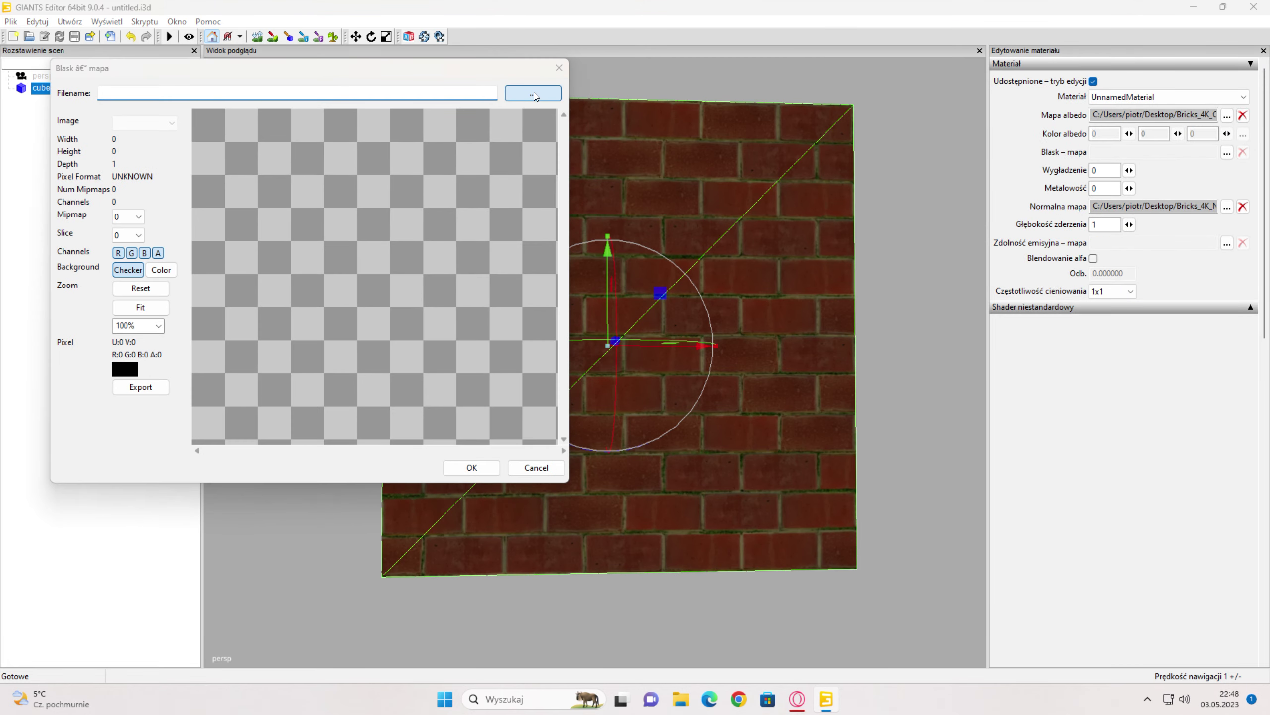
{"action": "left_click", "coordinate": [534, 93]}
{"action": "left_click", "coordinate": [824, 205]}
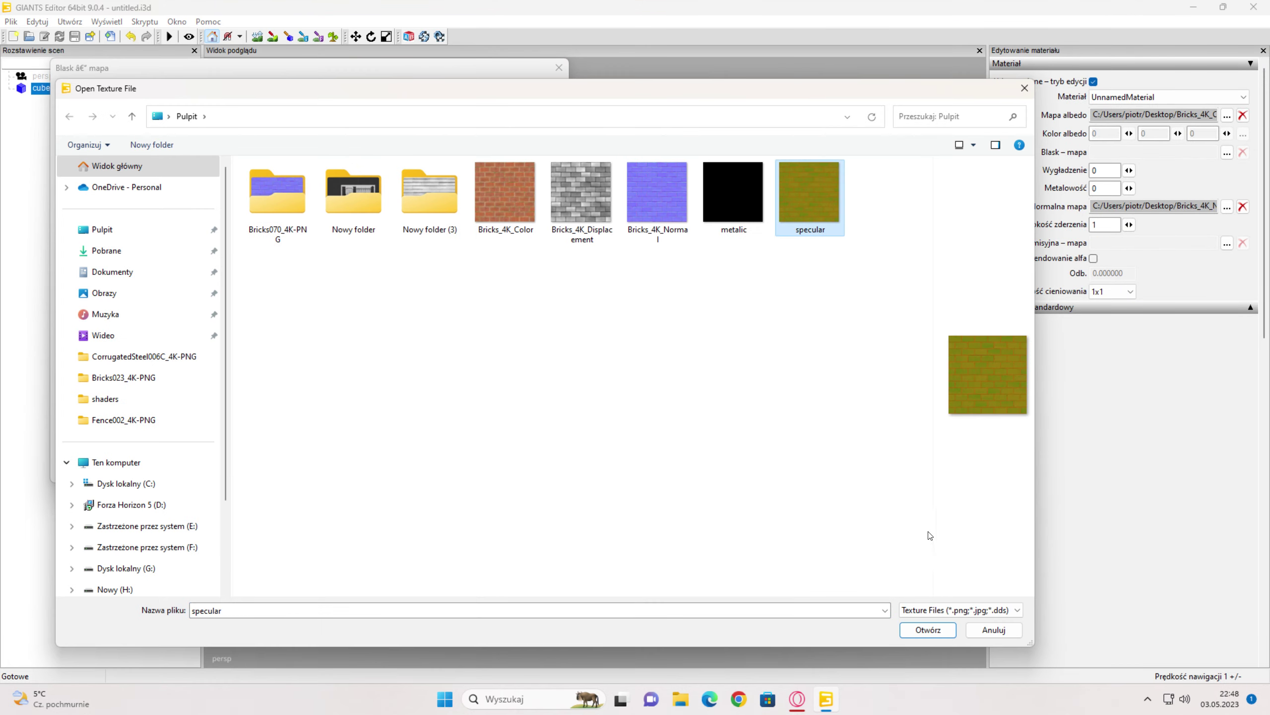
{"action": "left_click", "coordinate": [927, 630]}
{"action": "left_click", "coordinate": [469, 463]}
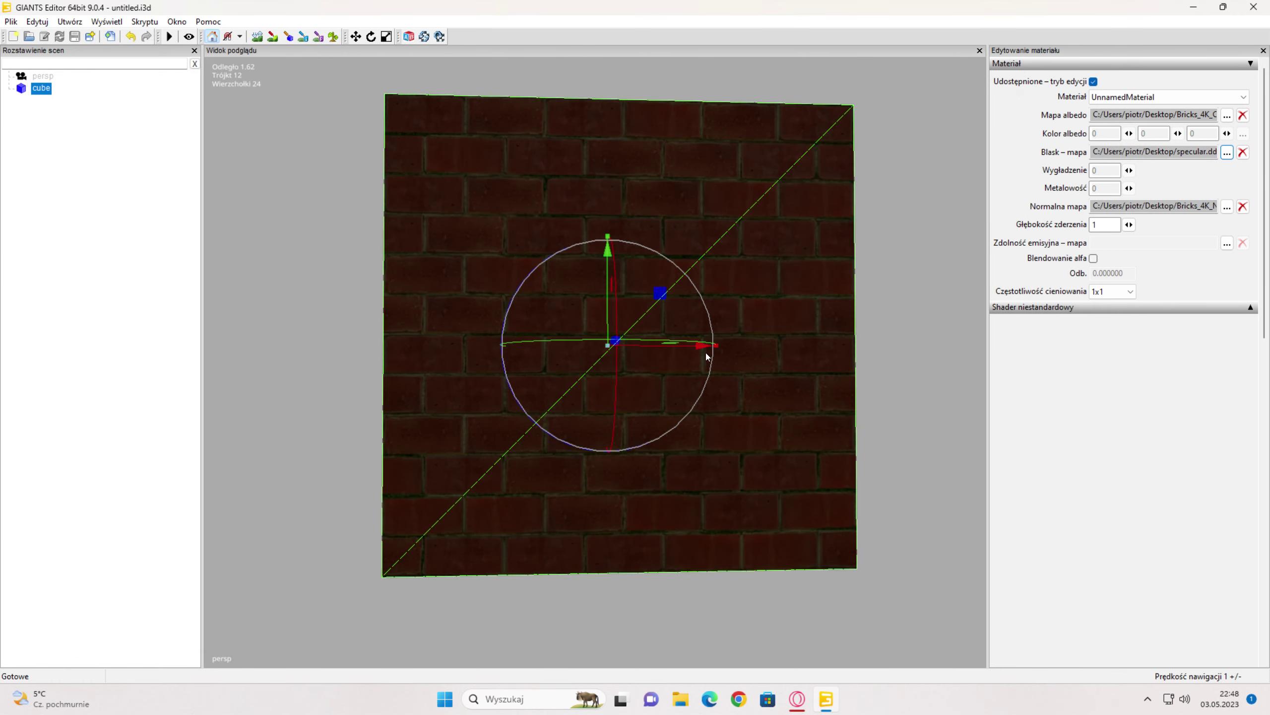
Inspect the darker brick cube, deselect it, and open the Utwórz (Create) menu.
{"action": "left_click_drag", "start_coordinate": [623, 330], "coordinate": [664, 386], "text": "alt"}
{"action": "scroll", "coordinate": [633, 336], "scroll_direction": "up", "scroll_amount": 2}
{"action": "scroll", "coordinate": [665, 386], "scroll_direction": "down", "scroll_amount": 5}
{"action": "left_click", "coordinate": [305, 193]}
{"action": "left_click", "coordinate": [96, 23]}
{"action": "mouse_move", "coordinate": [140, 26]}
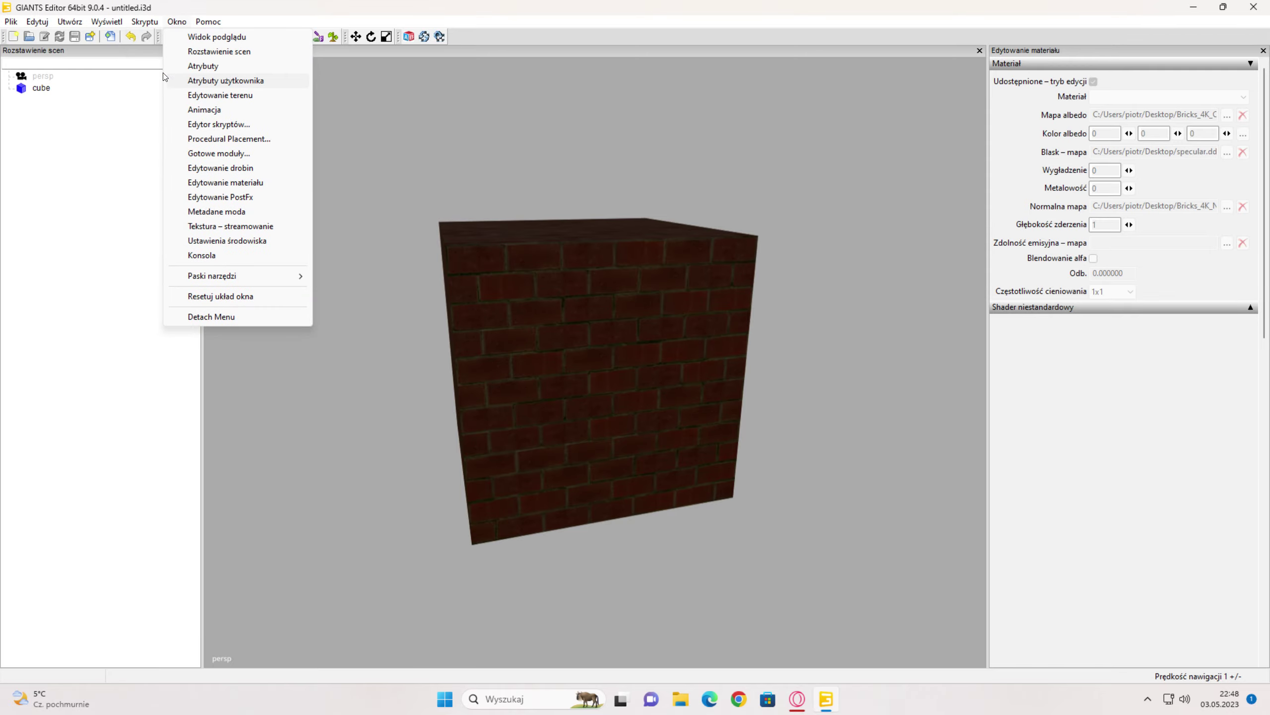
Add a Światło (light) node and orbit to see the cube's corner and two faces.
{"action": "mouse_move", "coordinate": [78, 19]}
{"action": "left_click", "coordinate": [90, 51]}
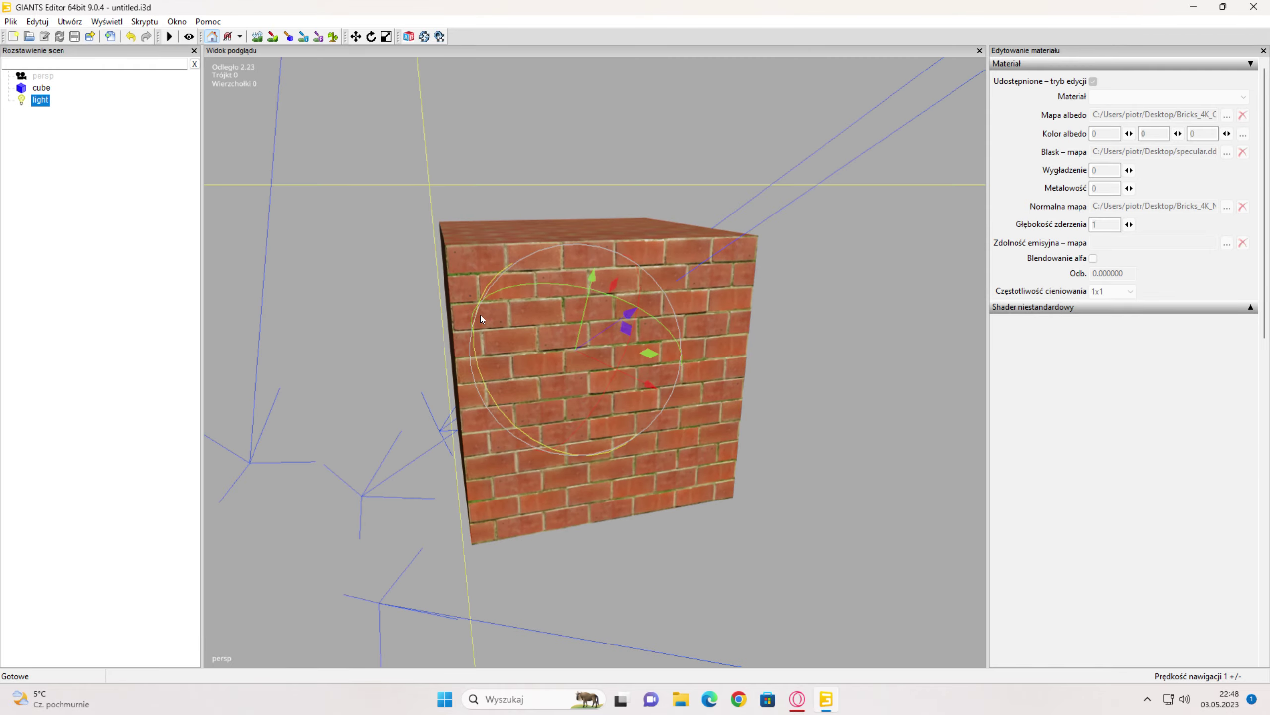
{"action": "scroll", "coordinate": [480, 314], "scroll_direction": "up", "scroll_amount": 10}
{"action": "scroll", "coordinate": [505, 283], "scroll_direction": "down", "scroll_amount": 8}
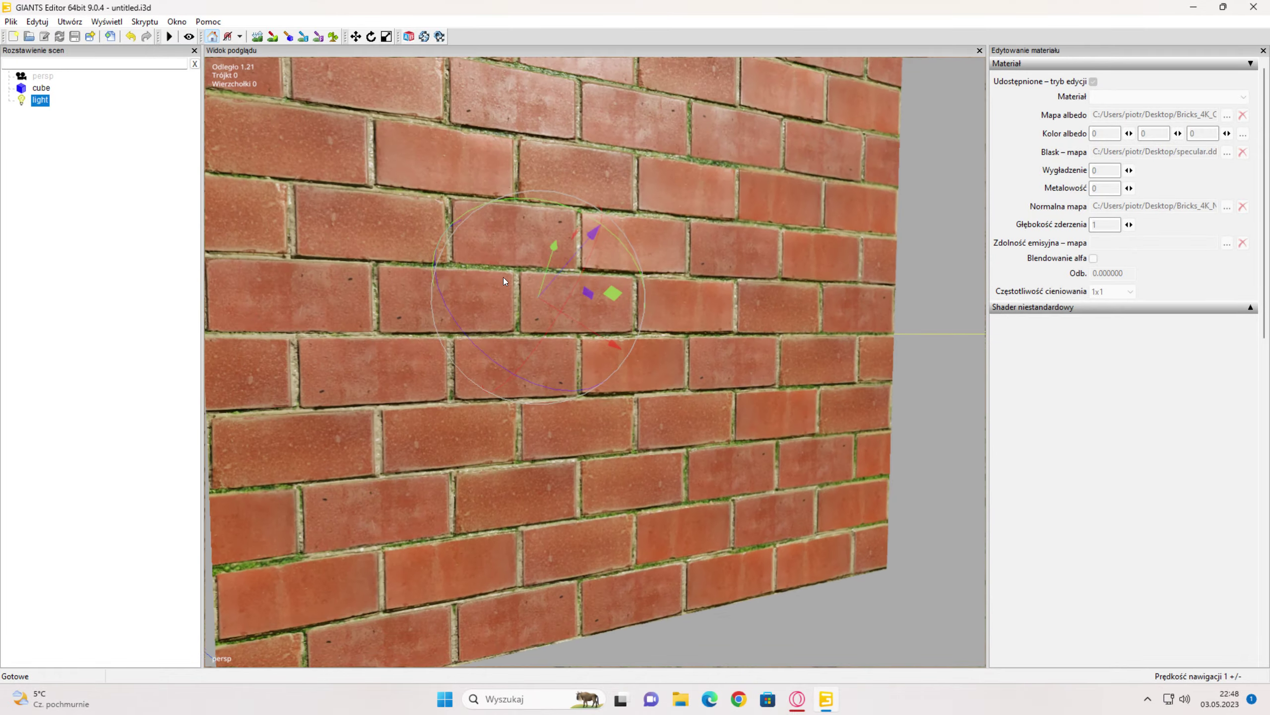
{"action": "scroll", "coordinate": [502, 273], "scroll_direction": "up", "scroll_amount": 5}
{"action": "scroll", "coordinate": [497, 260], "scroll_direction": "down", "scroll_amount": 3}
{"action": "left_click_drag", "start_coordinate": [499, 261], "coordinate": [512, 186], "text": "alt"}
{"action": "middle_click_drag", "start_coordinate": [511, 185], "coordinate": [530, 316]}
Rotate the light so it shines across the cube from the other side.
{"action": "mouse_move", "coordinate": [603, 325]}
{"action": "left_mouse_down"}
{"action": "mouse_move", "coordinate": [700, 382]}
{"action": "mouse_move", "coordinate": [508, 371]}
{"action": "mouse_move", "coordinate": [549, 463]}
{"action": "mouse_move", "coordinate": [679, 360]}
{"action": "mouse_move", "coordinate": [514, 383]}
{"action": "mouse_move", "coordinate": [566, 407]}
{"action": "left_mouse_up"}
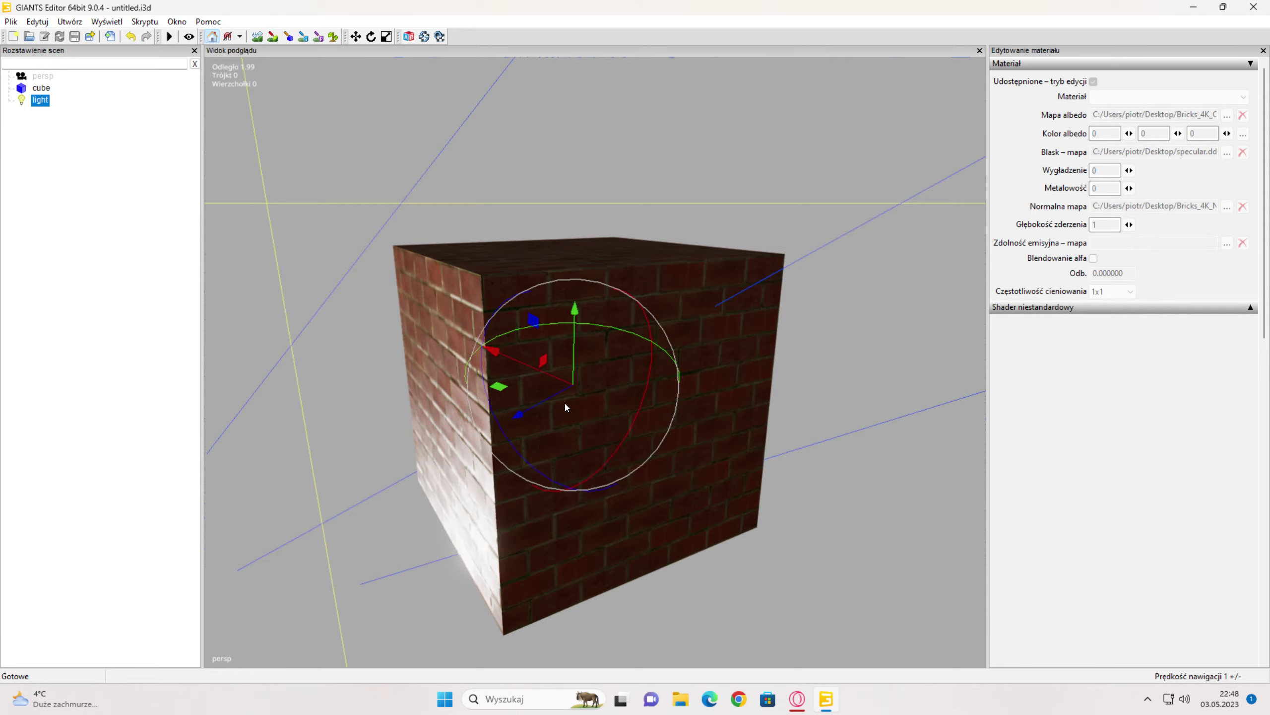
{"action": "middle_click_drag", "start_coordinate": [565, 404], "coordinate": [539, 378]}
{"action": "left_click_drag", "start_coordinate": [746, 355], "coordinate": [718, 350]}
{"action": "left_click_drag", "start_coordinate": [825, 394], "coordinate": [751, 355]}
{"action": "left_click_drag", "start_coordinate": [751, 353], "coordinate": [606, 494], "text": "alt"}
{"action": "scroll", "coordinate": [859, 365], "scroll_direction": "up", "scroll_amount": 4}
{"action": "scroll", "coordinate": [870, 486], "scroll_direction": "down", "scroll_amount": 3}
{"action": "scroll", "coordinate": [622, 454], "scroll_direction": "up", "scroll_amount": 3}
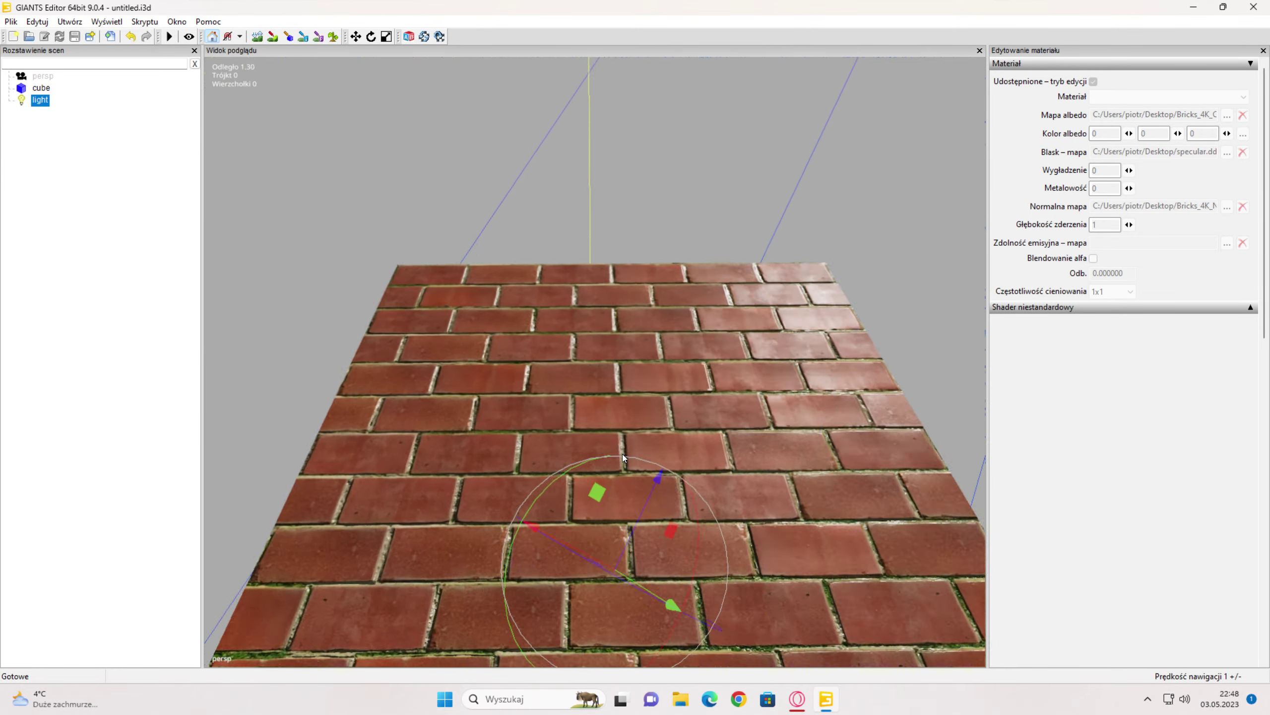
{"action": "scroll", "coordinate": [628, 494], "scroll_direction": "down", "scroll_amount": 2}
{"action": "scroll", "coordinate": [605, 494], "scroll_direction": "up", "scroll_amount": 2}
{"action": "scroll", "coordinate": [605, 493], "scroll_direction": "down", "scroll_amount": 2}
{"action": "left_click", "coordinate": [42, 245]}
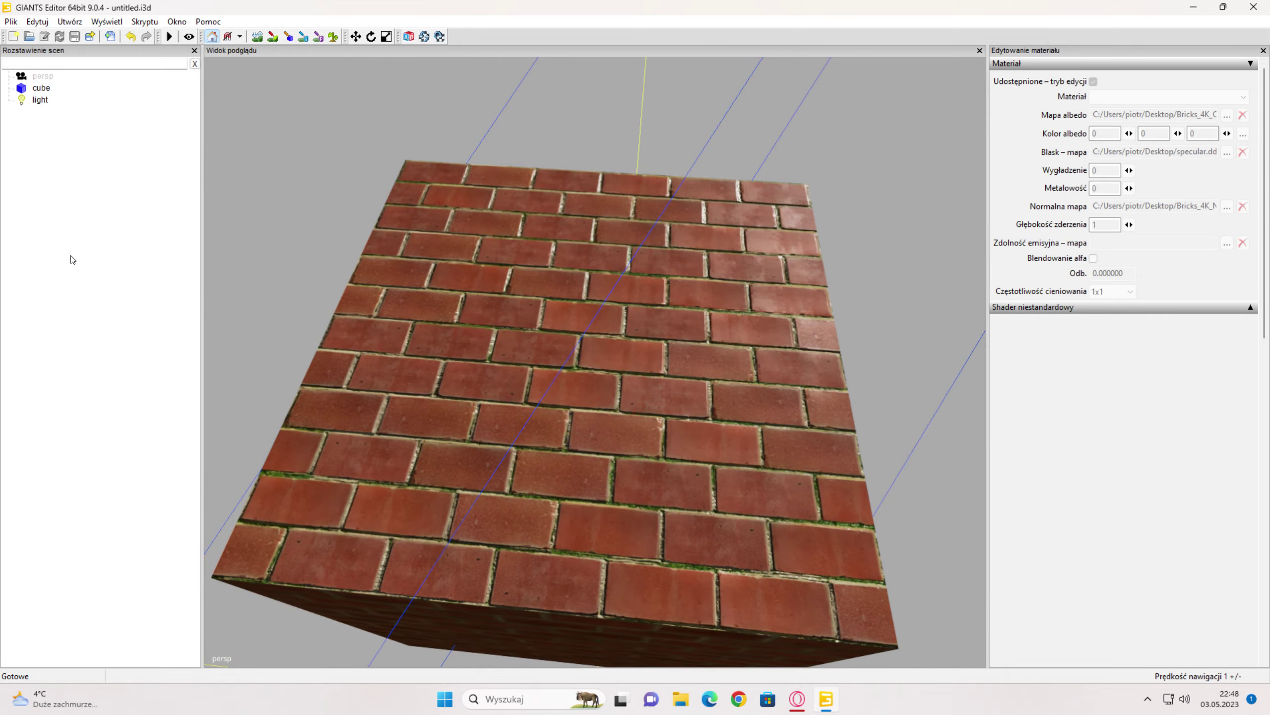
Reselect the light and turn it to brighten the cube's right face, then inspect the bricks.
{"action": "middle_click_drag", "start_coordinate": [422, 367], "coordinate": [549, 278]}
{"action": "left_click", "coordinate": [39, 100]}
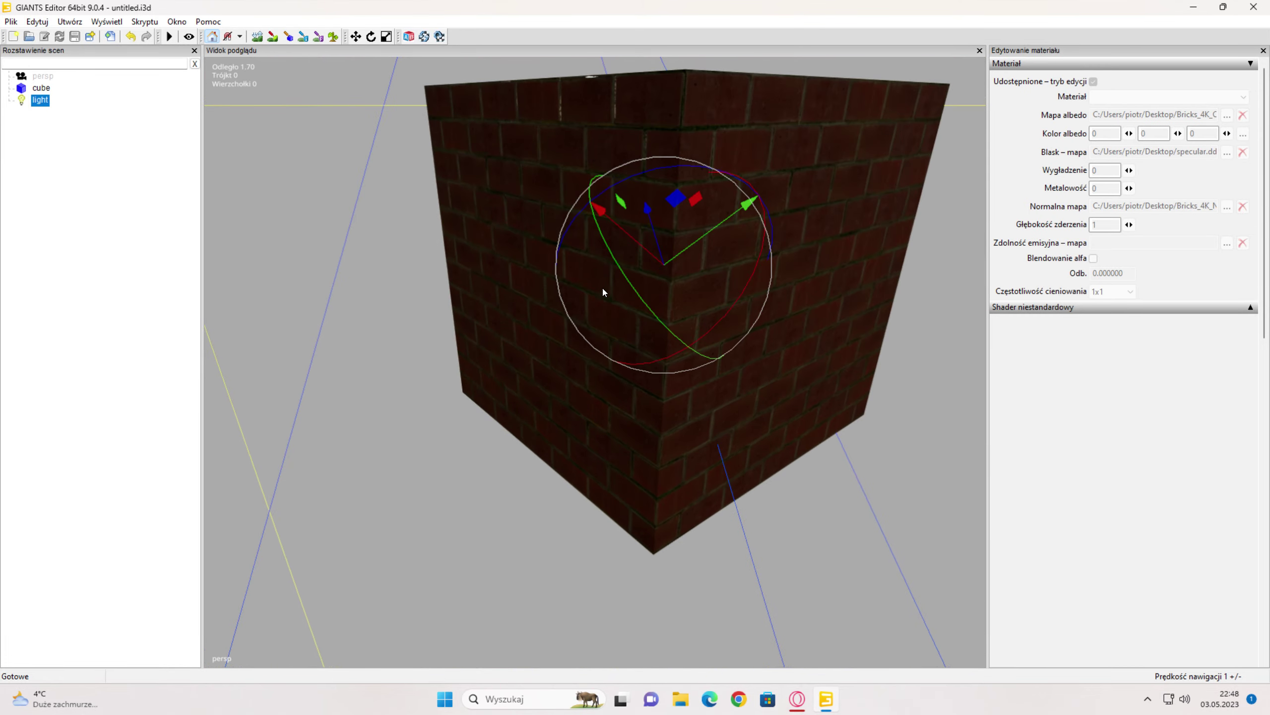
{"action": "left_click_drag", "start_coordinate": [764, 256], "coordinate": [579, 356]}
{"action": "left_click_drag", "start_coordinate": [482, 417], "coordinate": [371, 318], "text": "alt"}
{"action": "scroll", "coordinate": [418, 373], "scroll_direction": "up", "scroll_amount": 3}
{"action": "scroll", "coordinate": [371, 317], "scroll_direction": "down", "scroll_amount": 3}
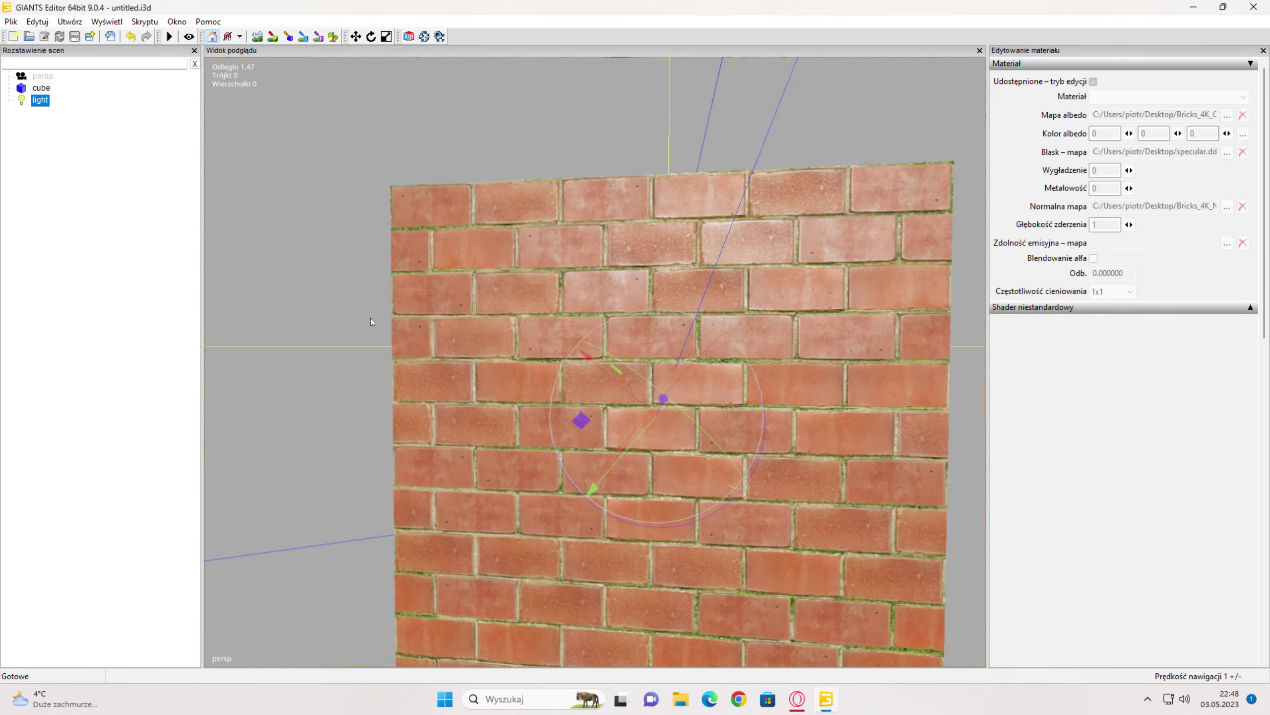
{"action": "scroll", "coordinate": [370, 317], "scroll_direction": "down", "scroll_amount": 1}
{"action": "left_click", "coordinate": [23, 99]}
{"action": "middle_click_drag", "start_coordinate": [453, 370], "coordinate": [442, 341], "text": "alt"}
{"action": "scroll", "coordinate": [442, 341], "scroll_direction": "up", "scroll_amount": 4}
{"action": "left_click_drag", "start_coordinate": [442, 341], "coordinate": [502, 335], "text": "alt"}
{"action": "scroll", "coordinate": [518, 334], "scroll_direction": "down", "scroll_amount": 1}
{"action": "scroll", "coordinate": [501, 335], "scroll_direction": "down", "scroll_amount": 3}
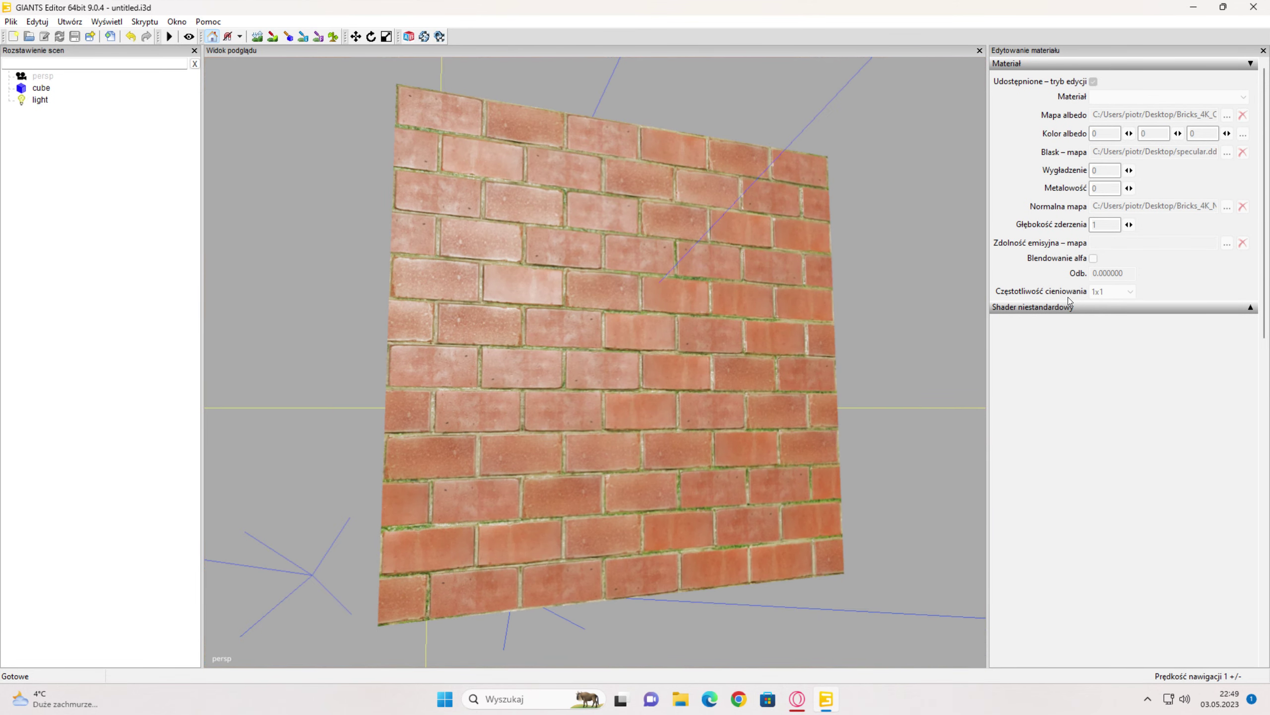
Set the cube's custom shader source to placeableShader.xml with the customParallax variant.
{"action": "left_click", "coordinate": [1253, 309]}
{"action": "scroll", "coordinate": [1252, 229], "scroll_direction": "down", "scroll_amount": 2}
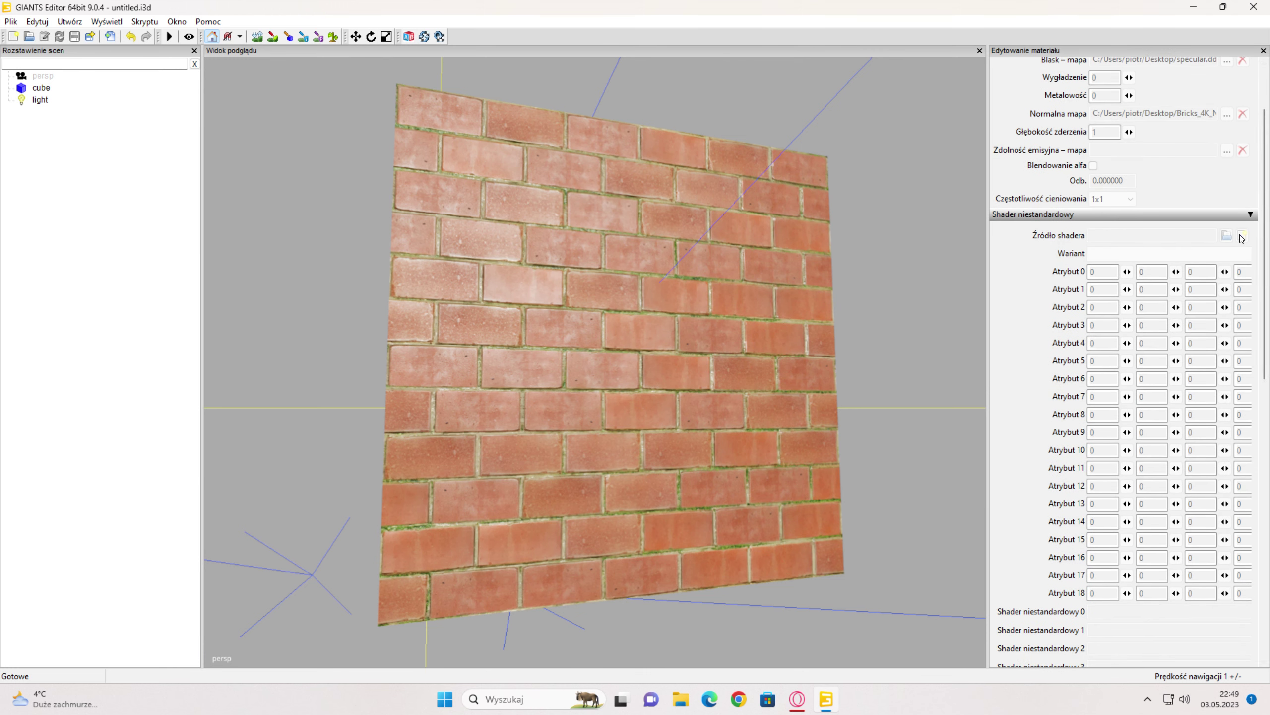
{"action": "left_click", "coordinate": [41, 88]}
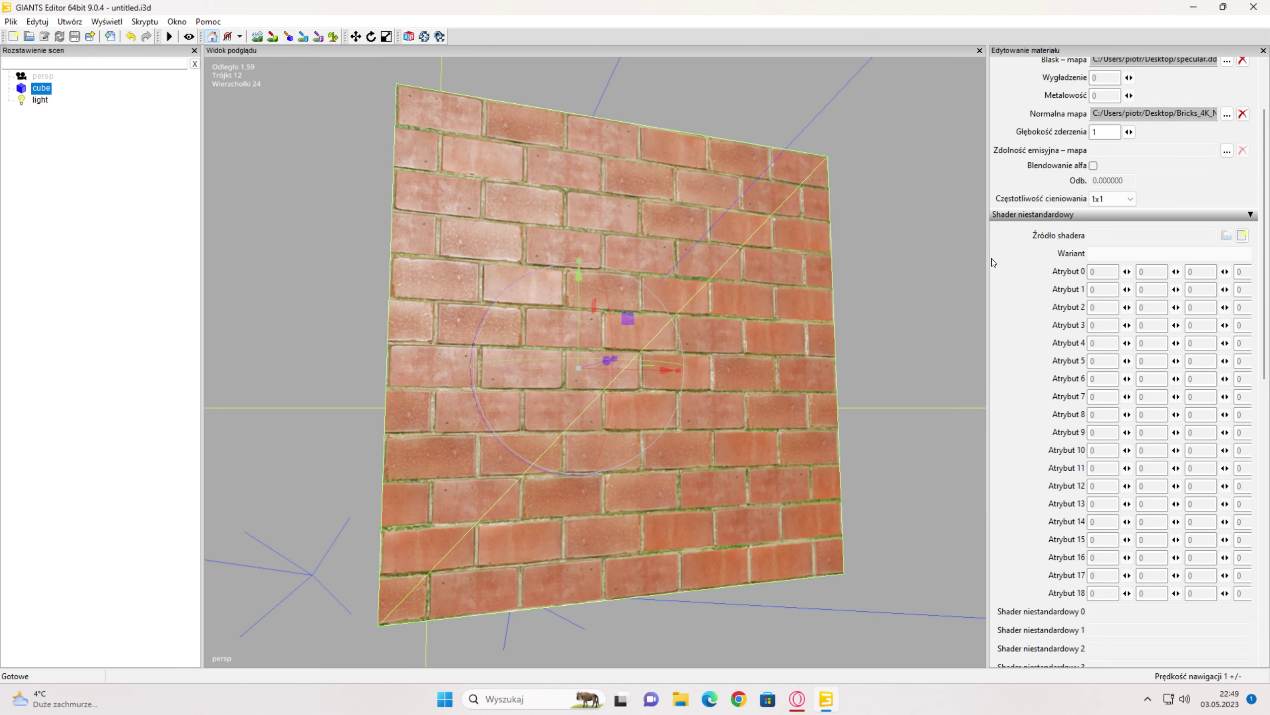
{"action": "left_click", "coordinate": [1243, 238]}
{"action": "scroll", "coordinate": [253, 341], "scroll_direction": "down", "scroll_amount": 5}
{"action": "scroll", "coordinate": [252, 340], "scroll_direction": "down", "scroll_amount": 2}
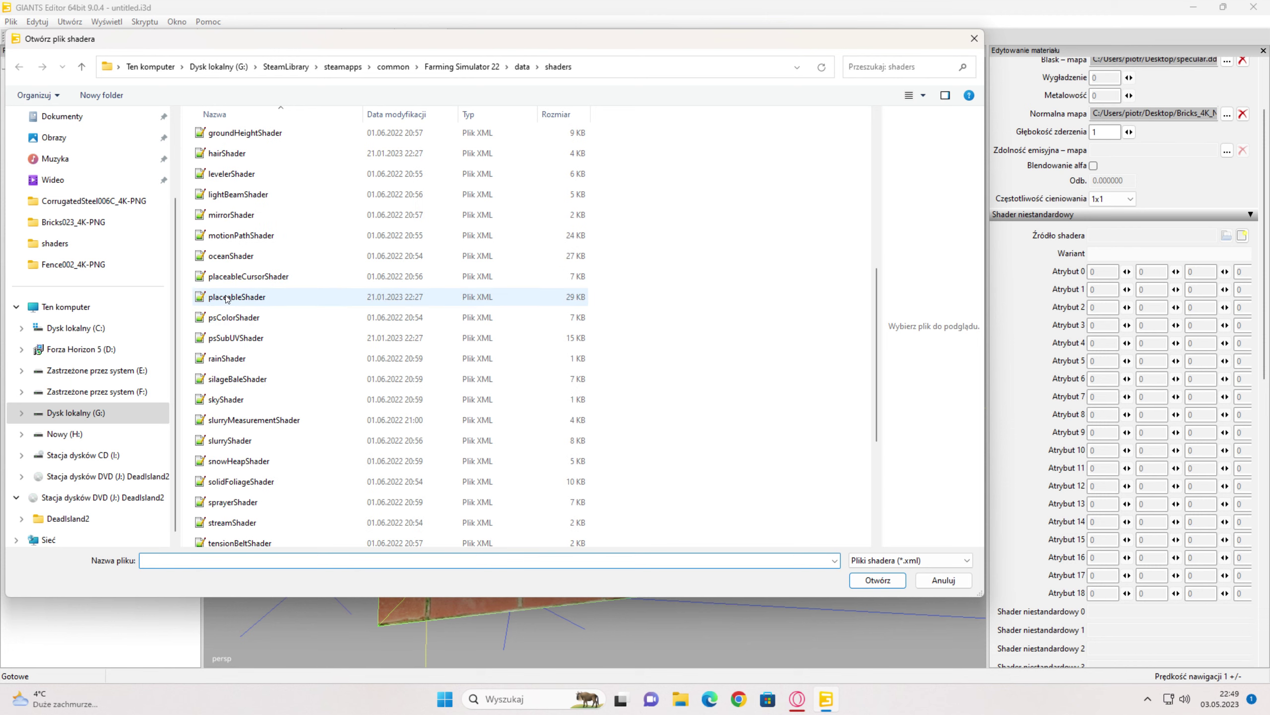
{"action": "left_click", "coordinate": [261, 297]}
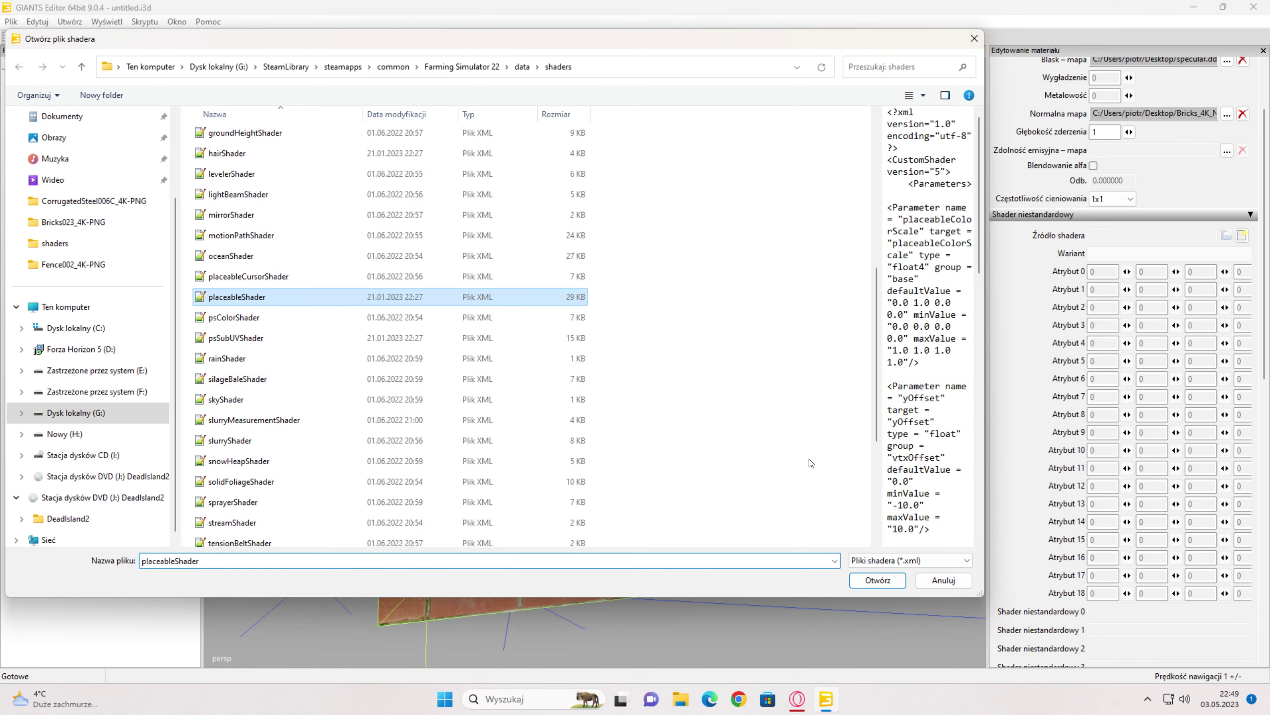
{"action": "left_click", "coordinate": [875, 581]}
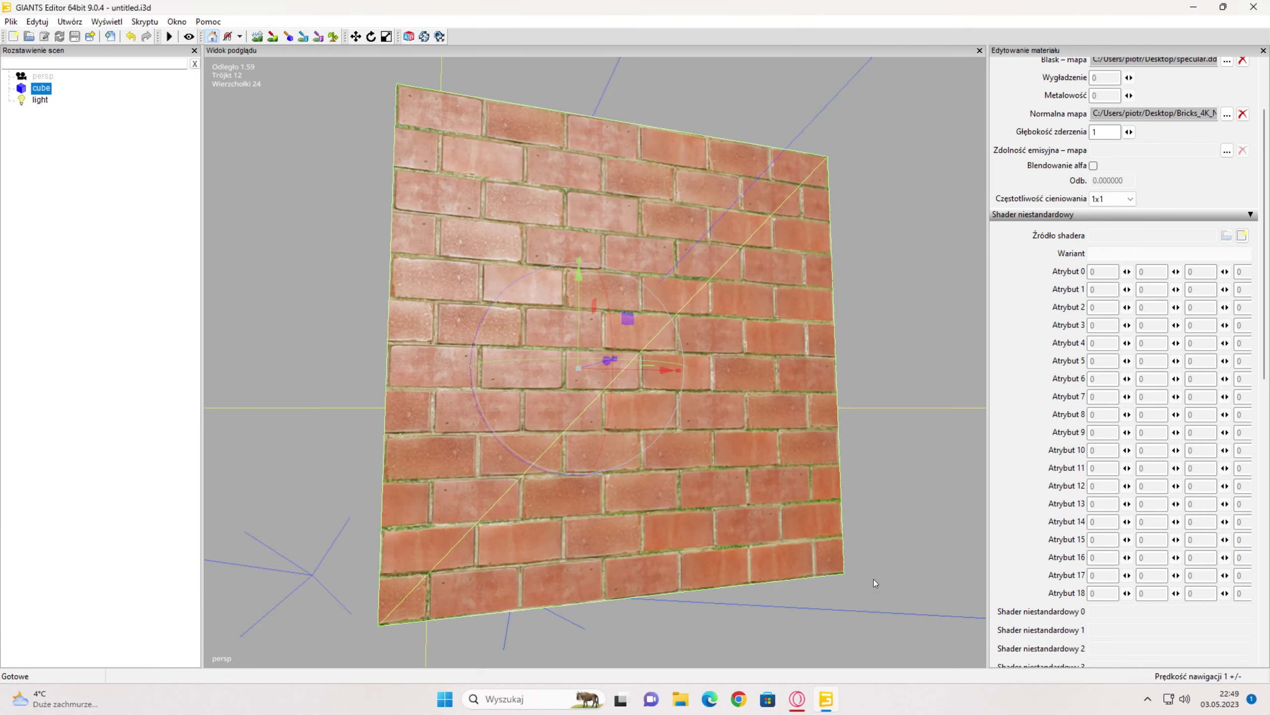
{"action": "left_click", "coordinate": [1250, 253]}
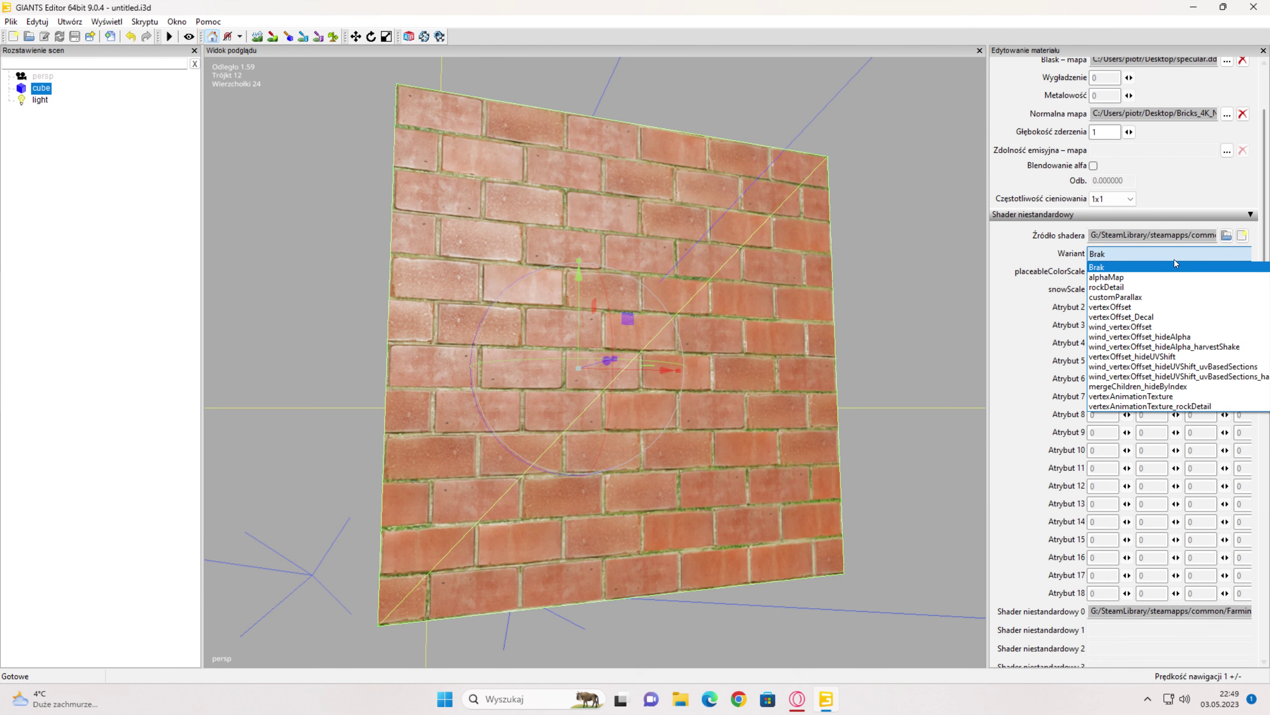
{"action": "left_click", "coordinate": [1107, 297]}
Widen the material panel and load specular.dds from the Desktop as mSnowSpecular.
{"action": "scroll", "coordinate": [1241, 331], "scroll_direction": "down", "scroll_amount": 5}
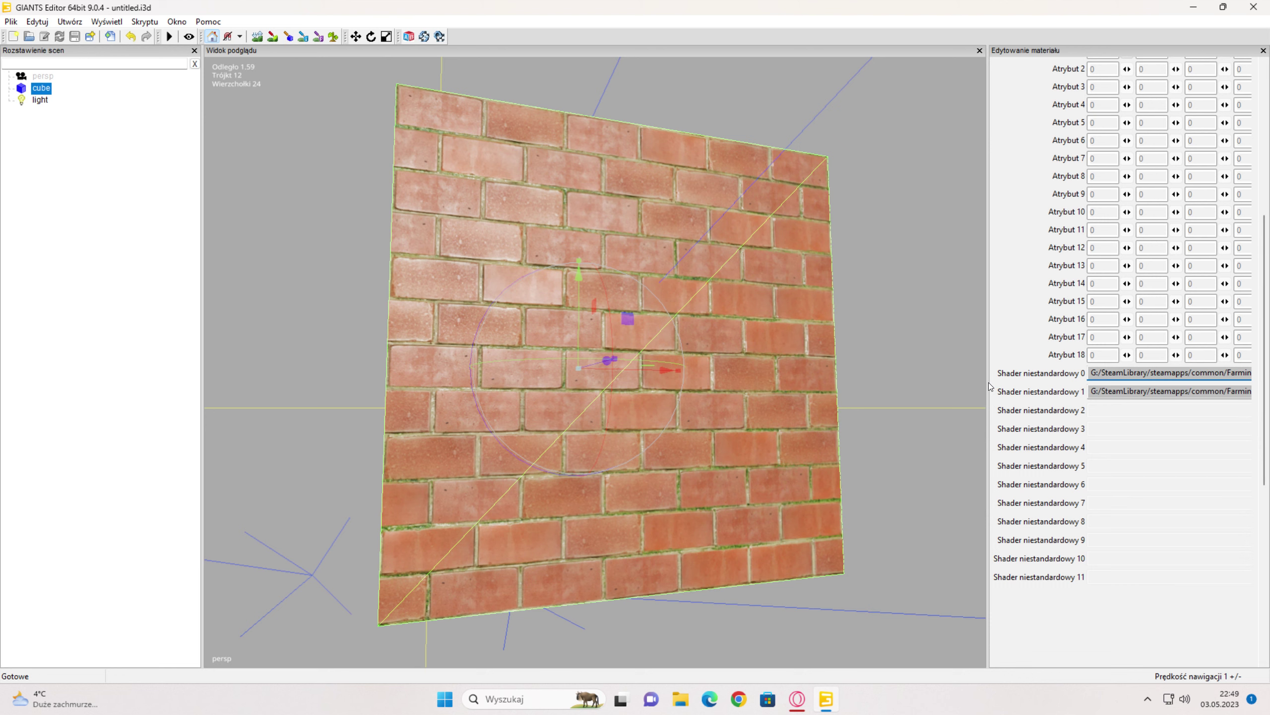
{"action": "left_click_drag", "start_coordinate": [913, 381], "coordinate": [881, 382]}
{"action": "left_click", "coordinate": [1166, 374]}
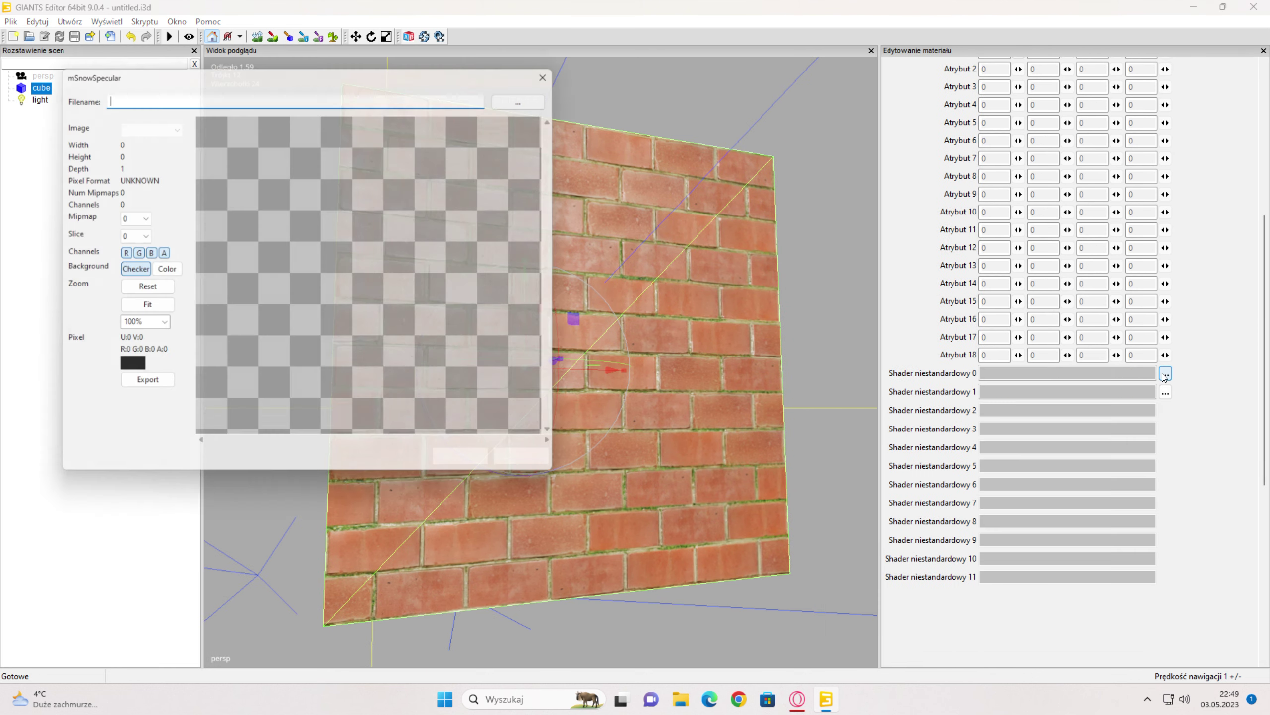
{"action": "left_click", "coordinate": [546, 96]}
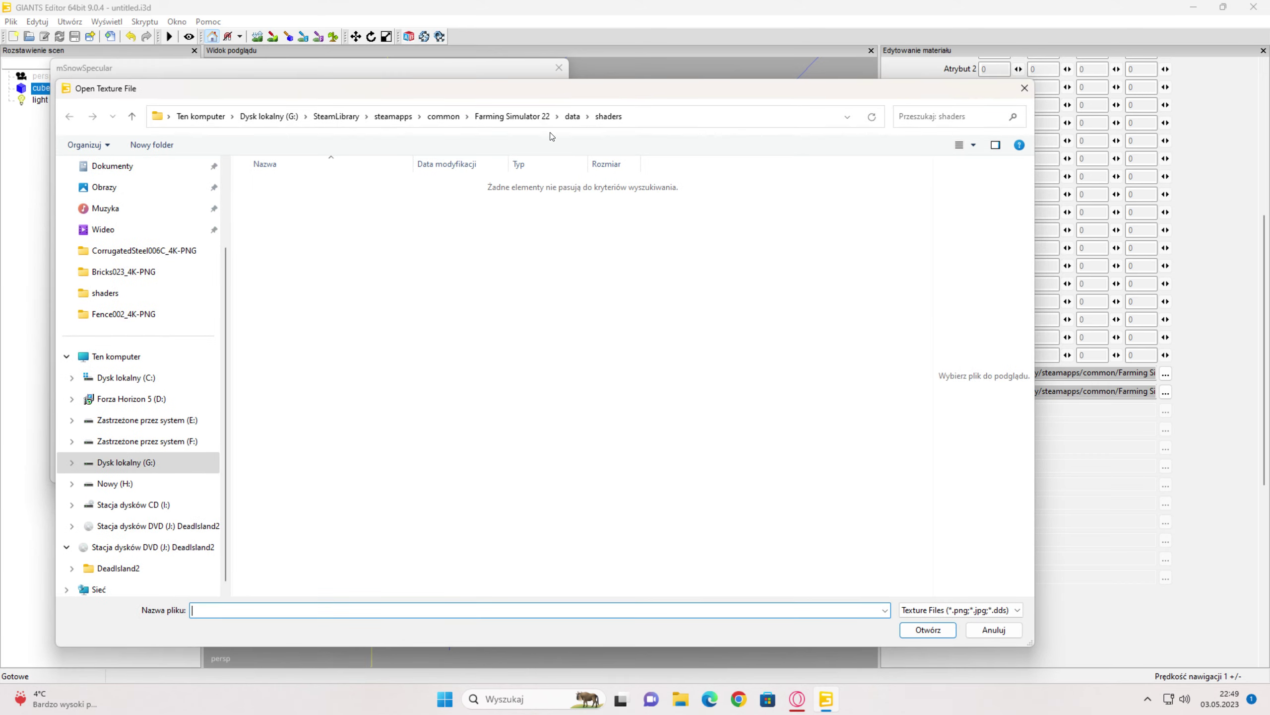
{"action": "scroll", "coordinate": [98, 188], "scroll_direction": "up", "scroll_amount": 2}
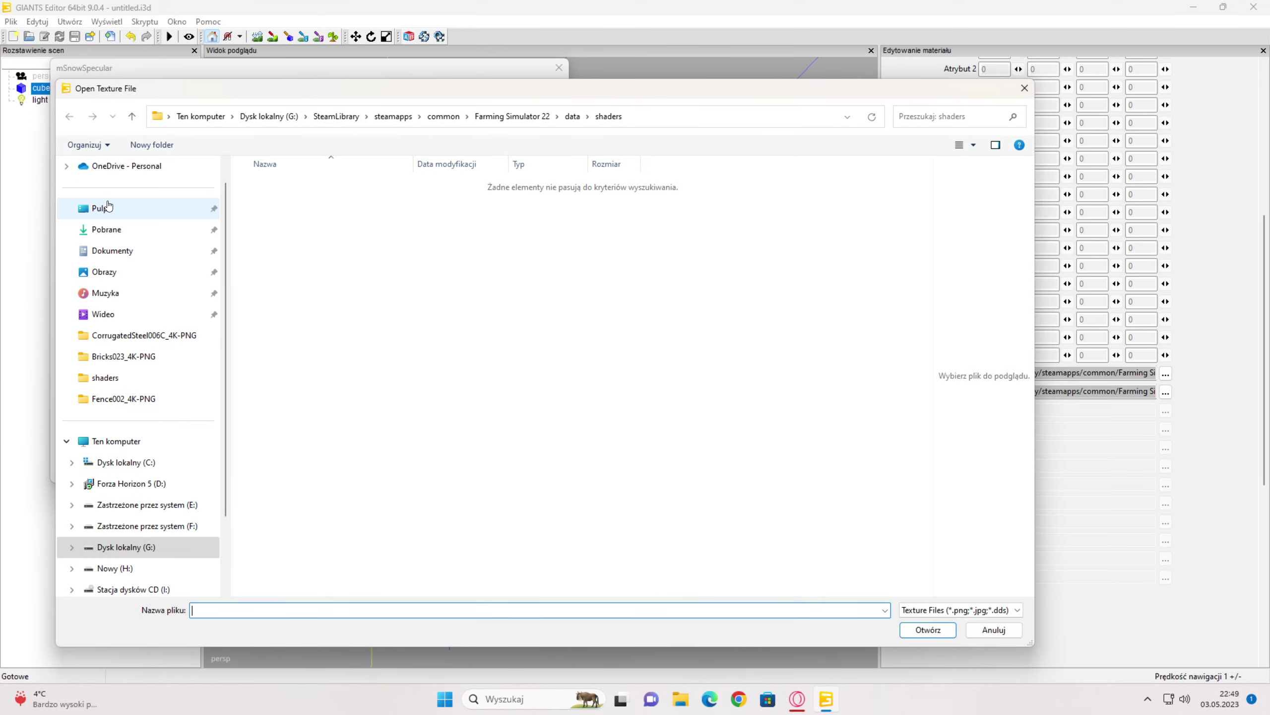
{"action": "left_click", "coordinate": [103, 208]}
{"action": "double_click", "coordinate": [824, 199]}
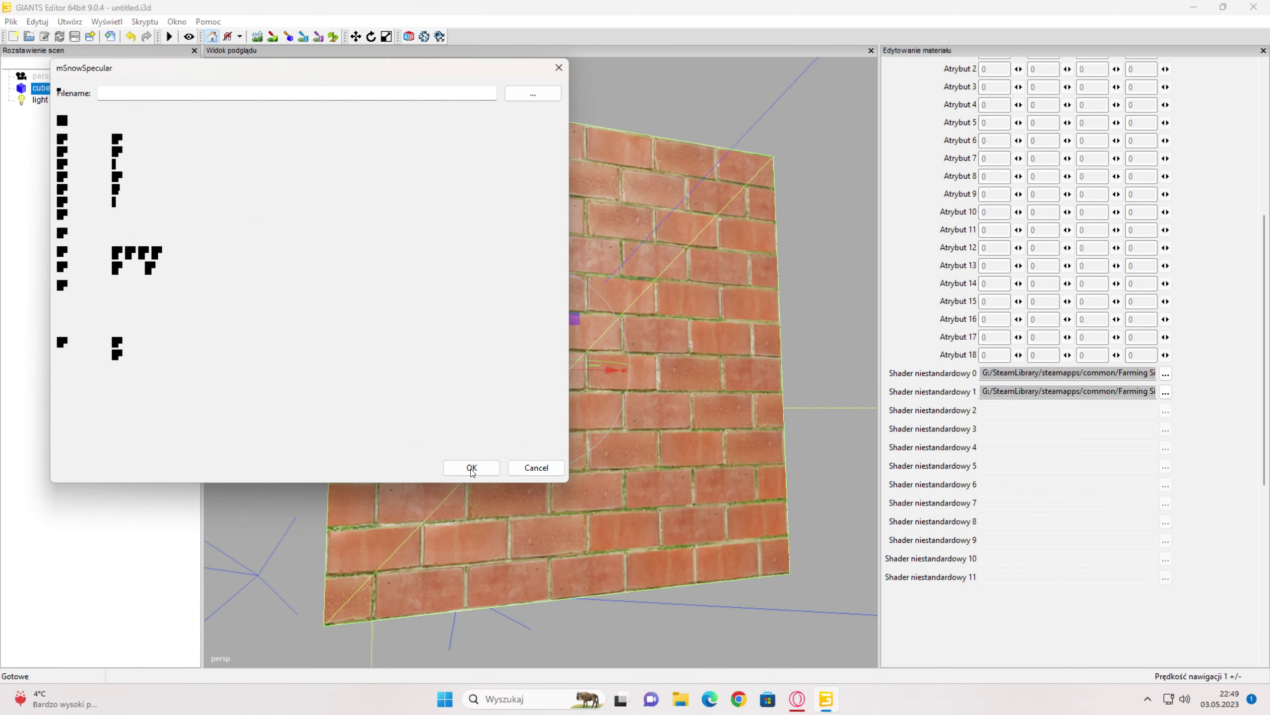
{"action": "left_click", "coordinate": [470, 466]}
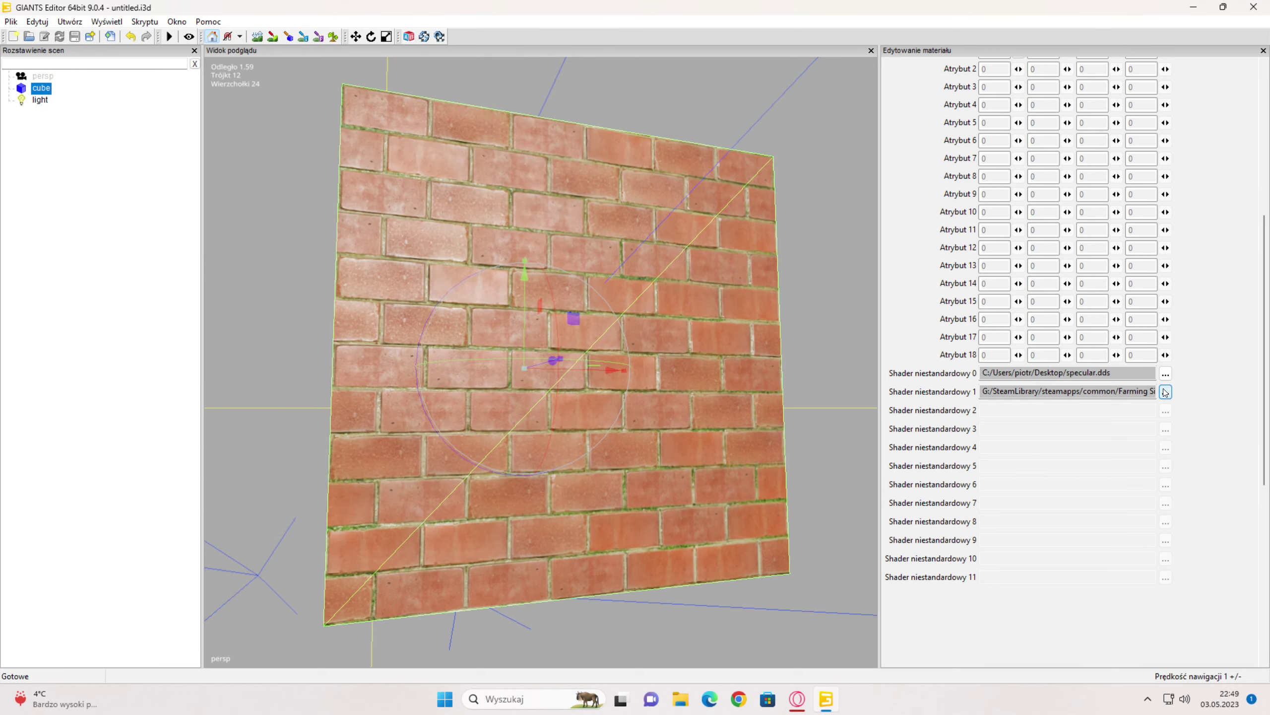
Load Bricks_4K_Displacement.dds as the mParallaxMap texture.
{"action": "left_click", "coordinate": [1165, 392]}
{"action": "left_click", "coordinate": [550, 94]}
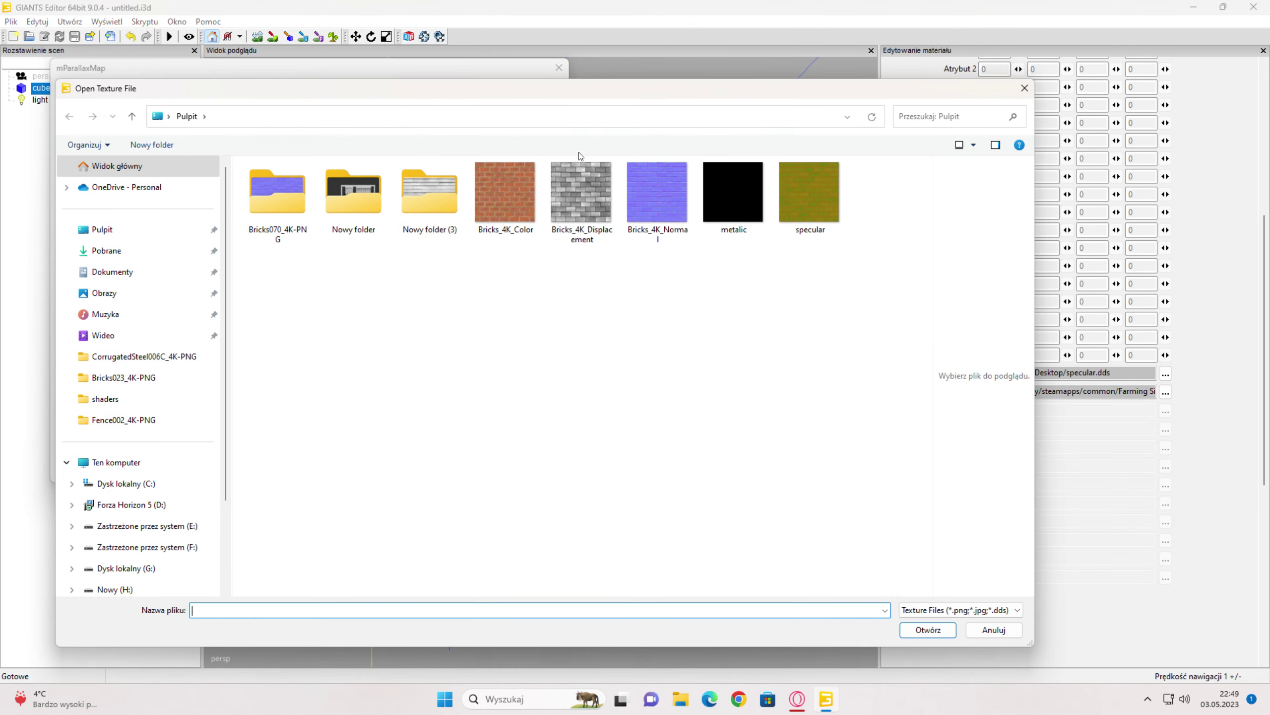
{"action": "left_click", "coordinate": [581, 193]}
{"action": "left_click", "coordinate": [940, 633]}
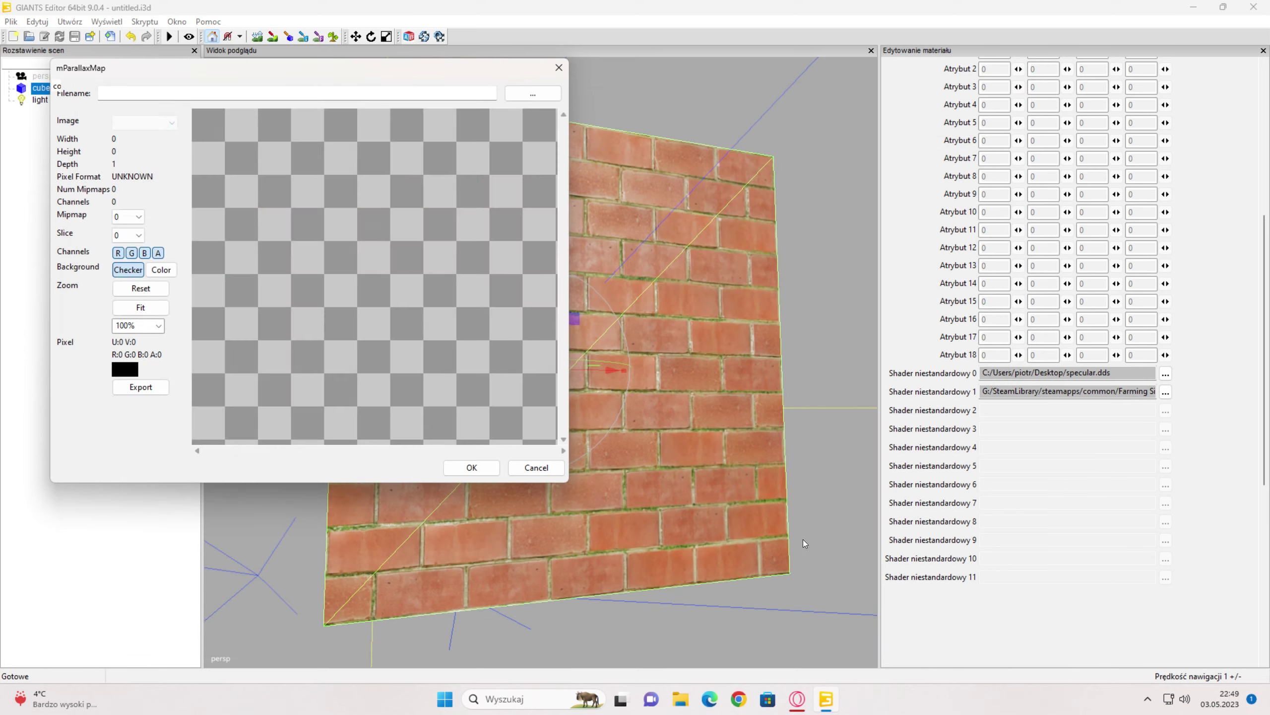
{"action": "left_click", "coordinate": [471, 467]}
{"action": "scroll", "coordinate": [490, 401], "scroll_direction": "up", "scroll_amount": 5}
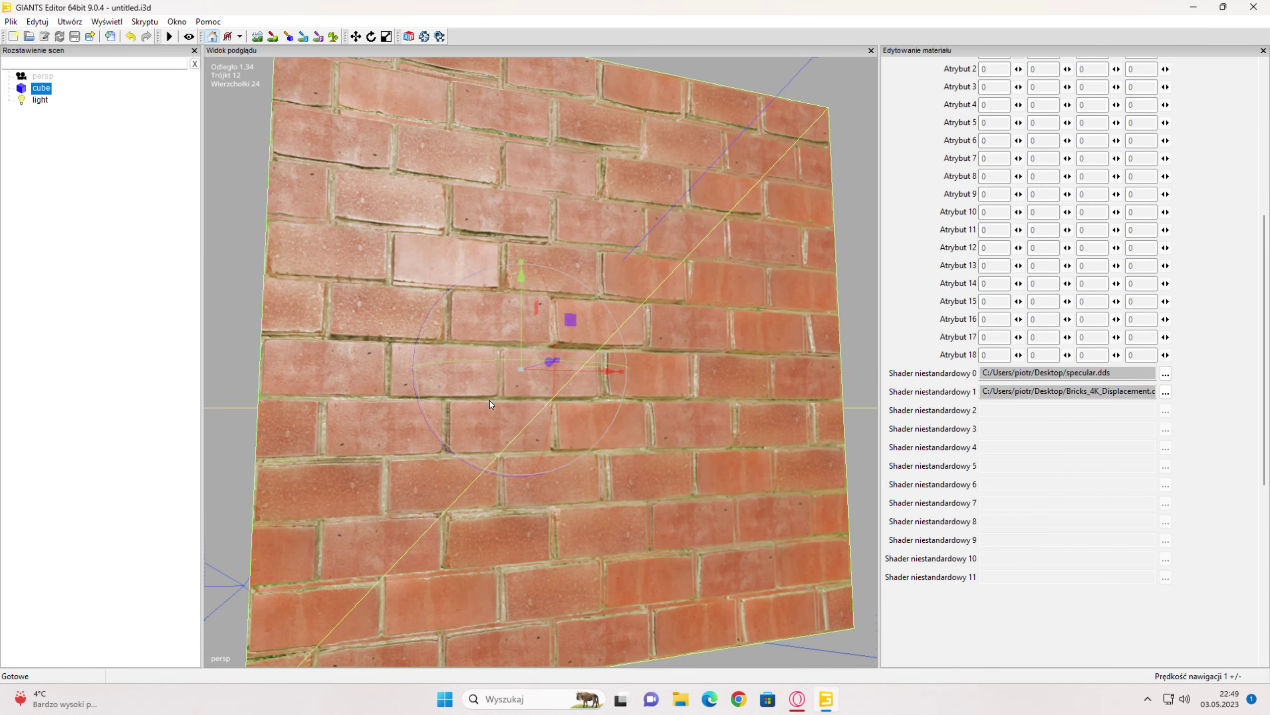
{"action": "scroll", "coordinate": [489, 400], "scroll_direction": "up", "scroll_amount": 3}
{"action": "left_click_drag", "start_coordinate": [489, 388], "coordinate": [560, 336], "text": "alt"}
{"action": "middle_click_drag", "start_coordinate": [560, 336], "coordinate": [519, 374]}
{"action": "scroll", "coordinate": [517, 400], "scroll_direction": "down", "scroll_amount": 3}
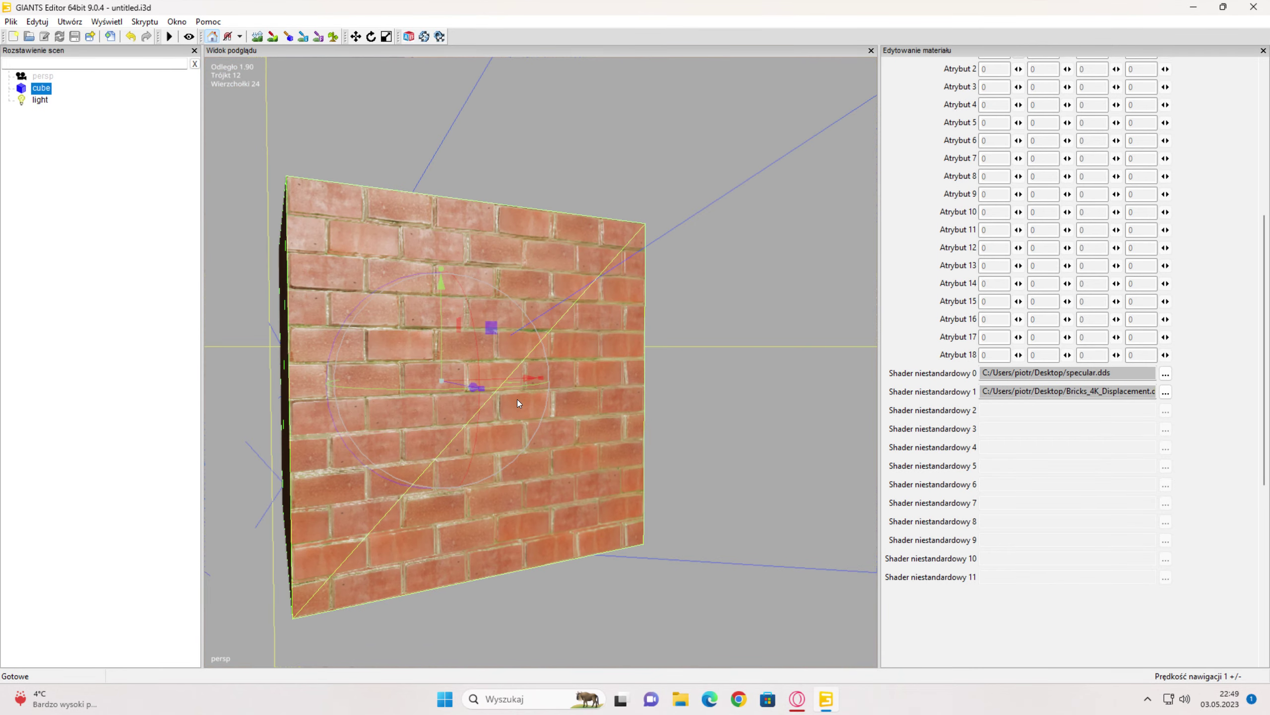
{"action": "left_click", "coordinate": [765, 398]}
{"action": "scroll", "coordinate": [711, 391], "scroll_direction": "up", "scroll_amount": 3}
{"action": "left_click_drag", "start_coordinate": [711, 391], "coordinate": [637, 409], "text": "alt"}
{"action": "scroll", "coordinate": [565, 364], "scroll_direction": "up", "scroll_amount": 3}
{"action": "scroll", "coordinate": [565, 363], "scroll_direction": "down", "scroll_amount": 3}
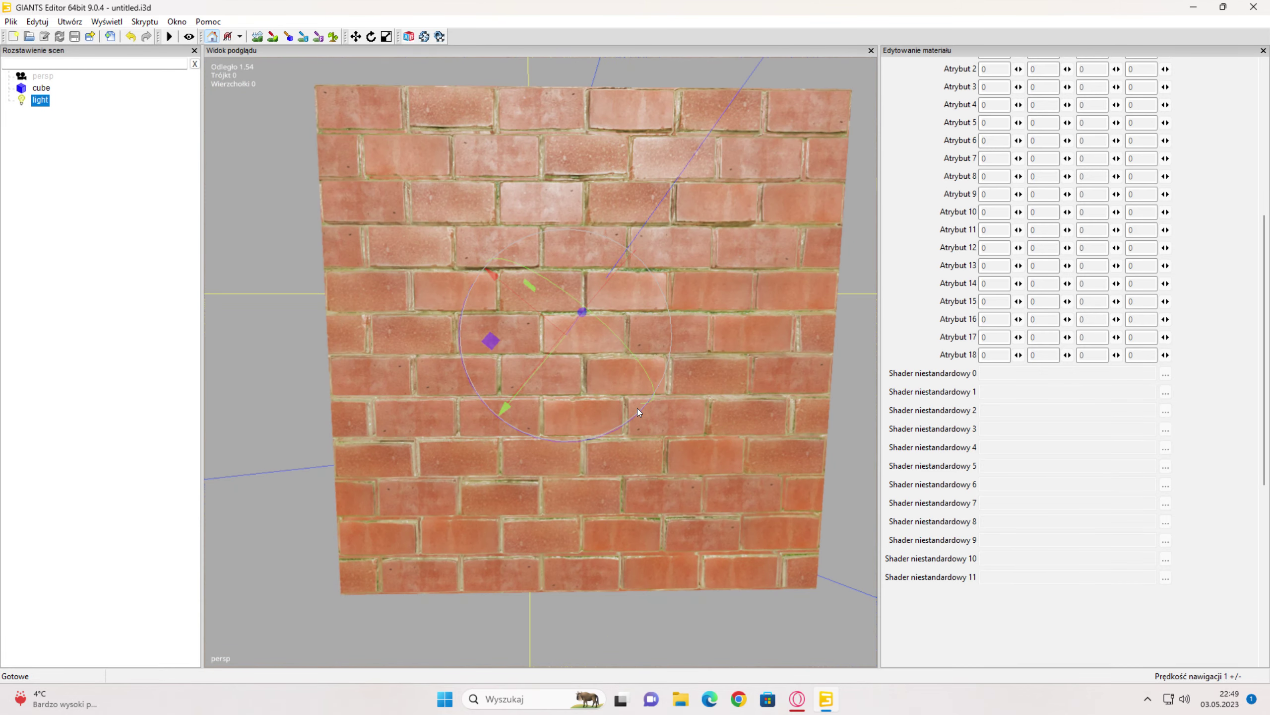
{"action": "middle_click_drag", "start_coordinate": [637, 409], "coordinate": [642, 406]}
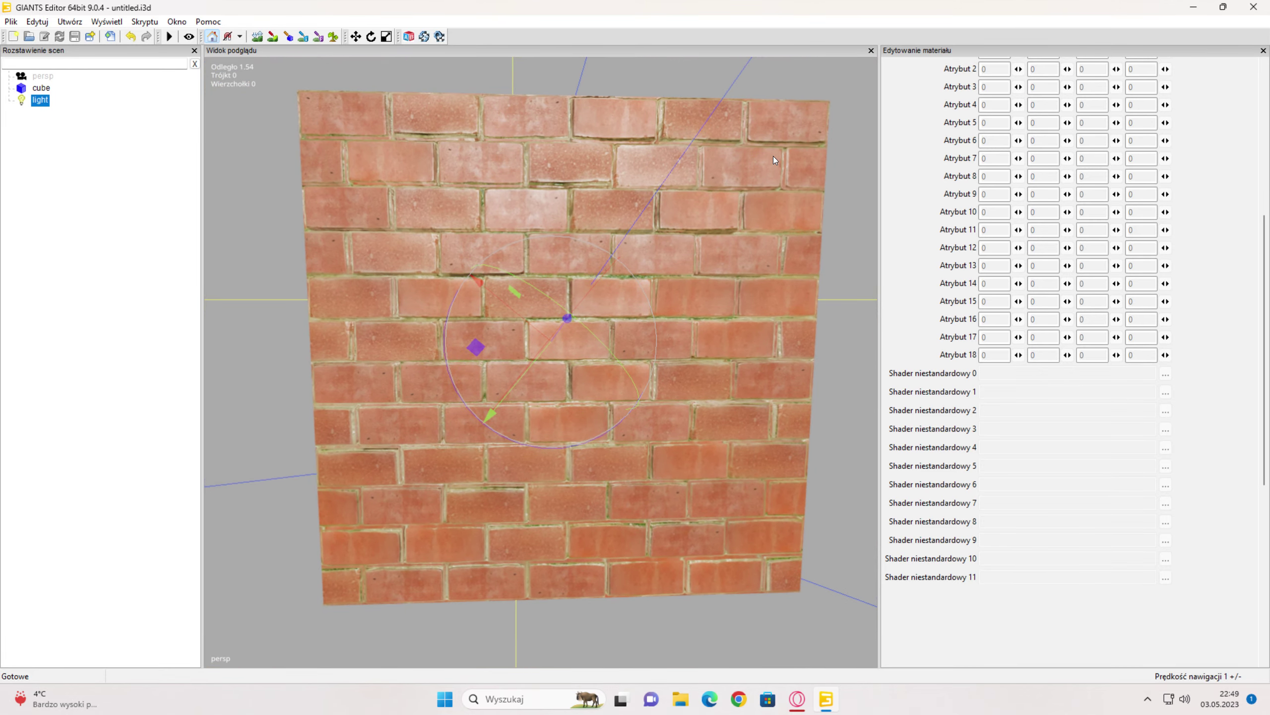
{"action": "left_click", "coordinate": [41, 89]}
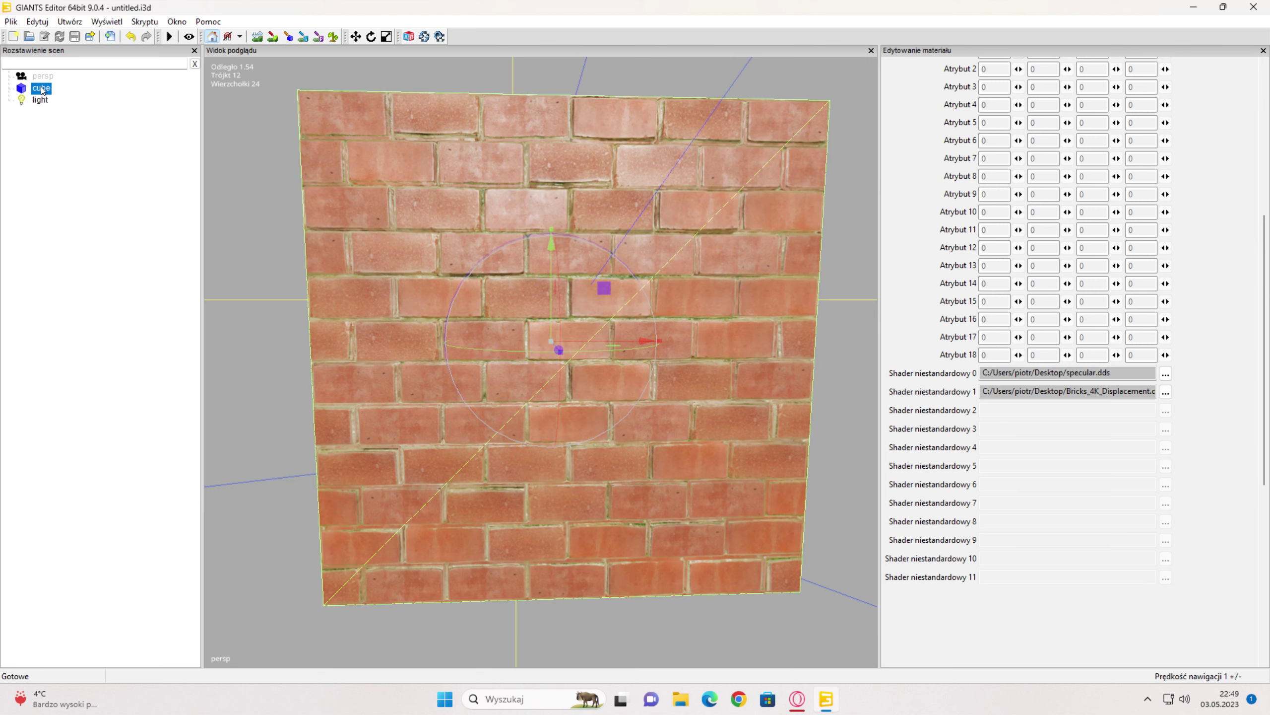
{"action": "left_click_drag", "start_coordinate": [1268, 409], "coordinate": [1261, 222]}
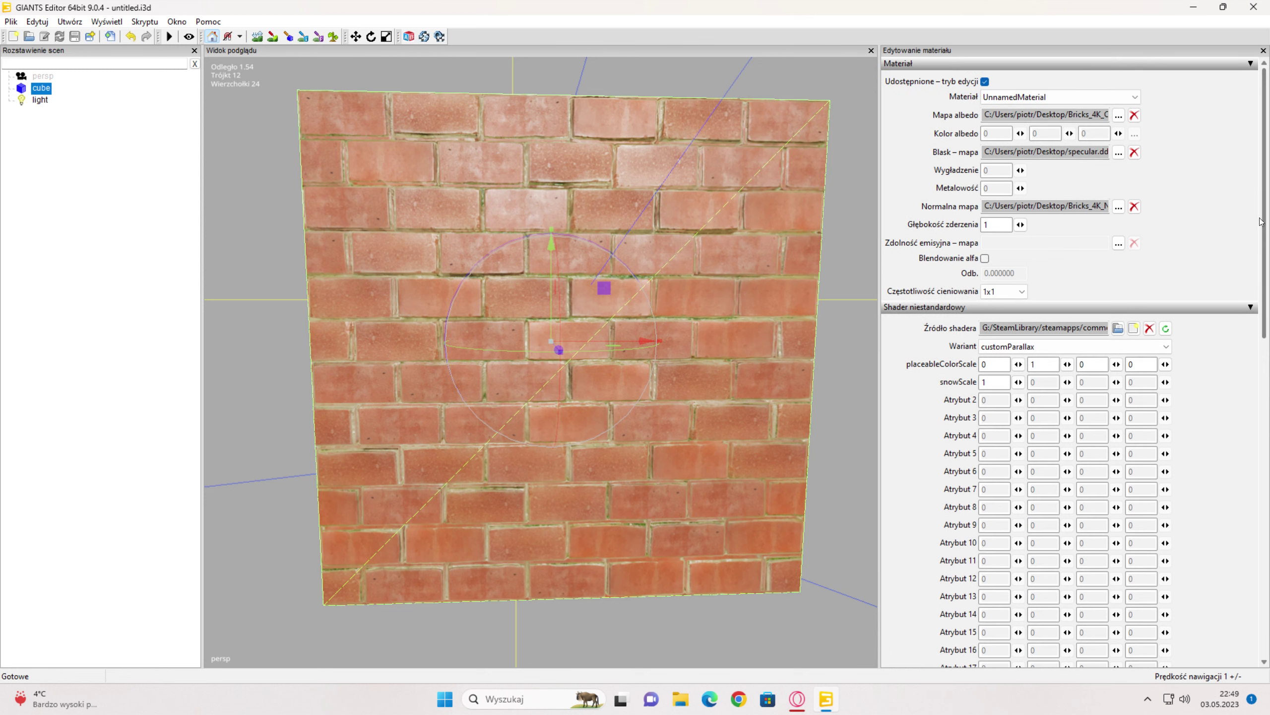
Set Częstotliwość cieniowania (shading rate) to 4x4 and orbit around the brick cube.
{"action": "left_click", "coordinate": [1008, 293]}
{"action": "left_click", "coordinate": [990, 364]}
{"action": "middle_click_drag", "start_coordinate": [620, 263], "coordinate": [723, 227]}
{"action": "scroll", "coordinate": [725, 226], "scroll_direction": "up", "scroll_amount": 3}
{"action": "left_click_drag", "start_coordinate": [728, 226], "coordinate": [743, 222], "text": "alt"}
{"action": "scroll", "coordinate": [743, 222], "scroll_direction": "down", "scroll_amount": 4}
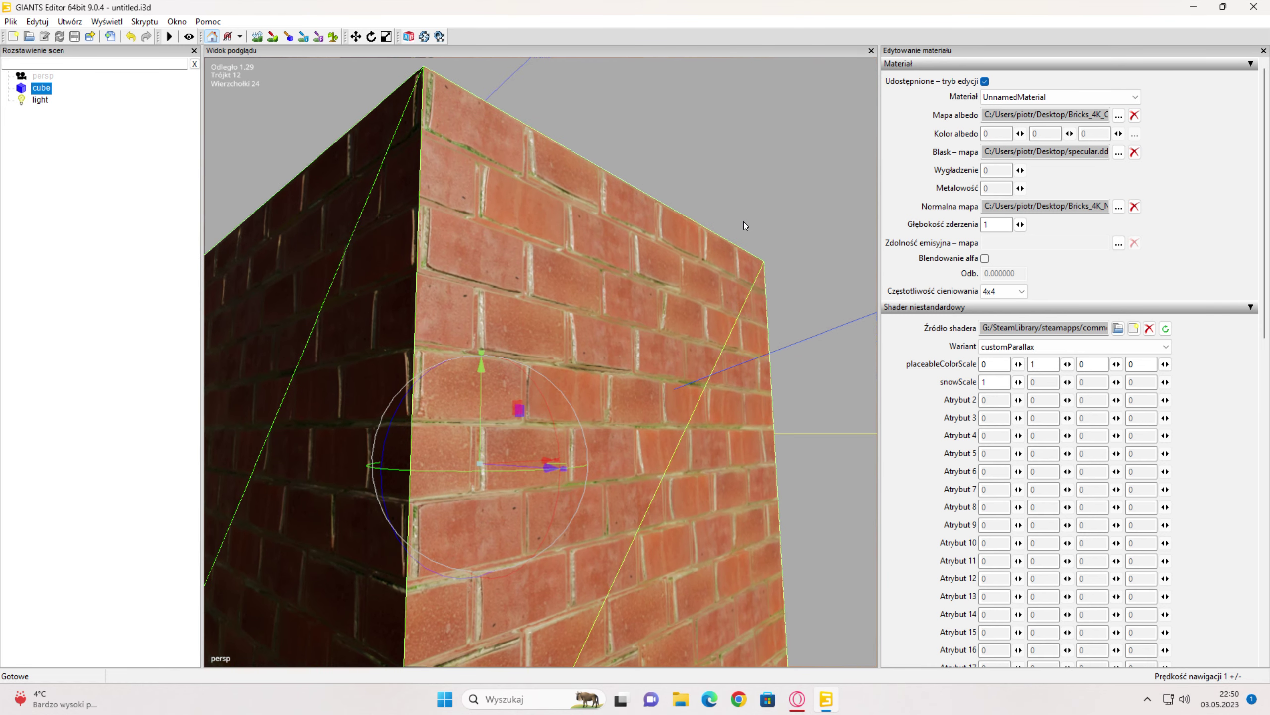
{"action": "scroll", "coordinate": [744, 222], "scroll_direction": "up", "scroll_amount": 3}
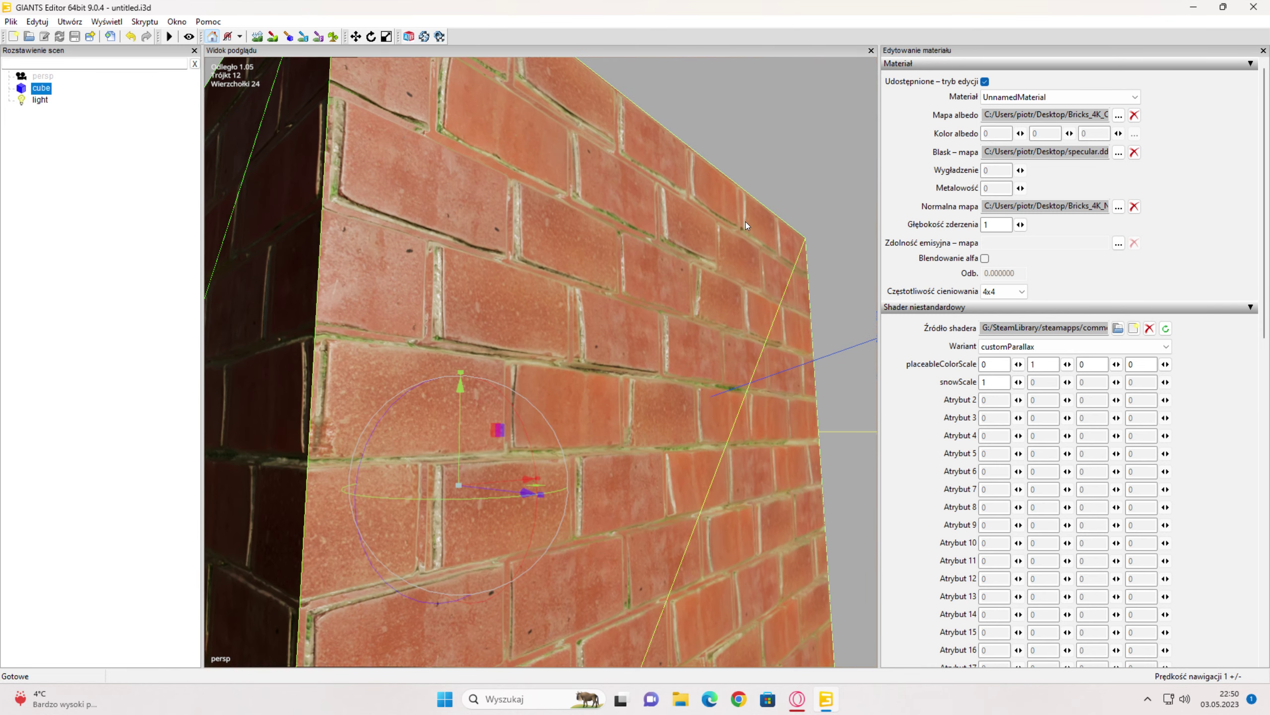
Reset the shader variant to Brak, then back to customParallax.
{"action": "left_click", "coordinate": [1132, 345]}
{"action": "left_click", "coordinate": [1028, 357]}
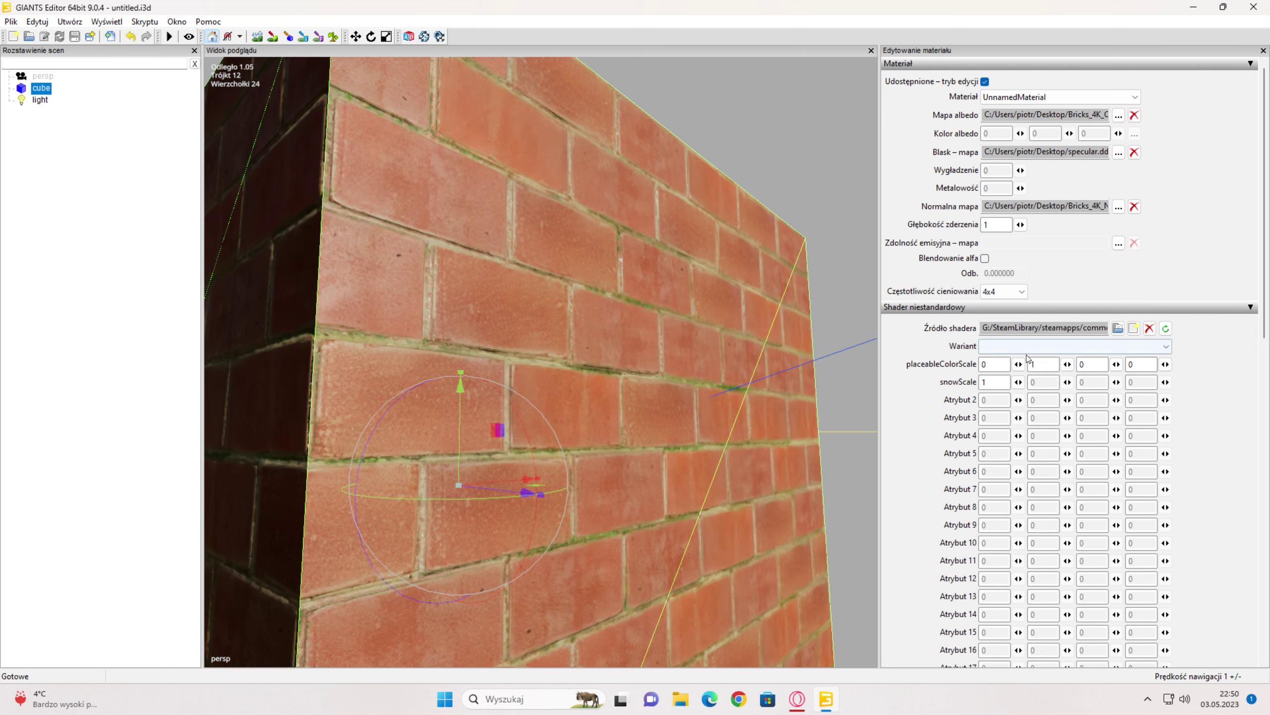
{"action": "left_click", "coordinate": [994, 346]}
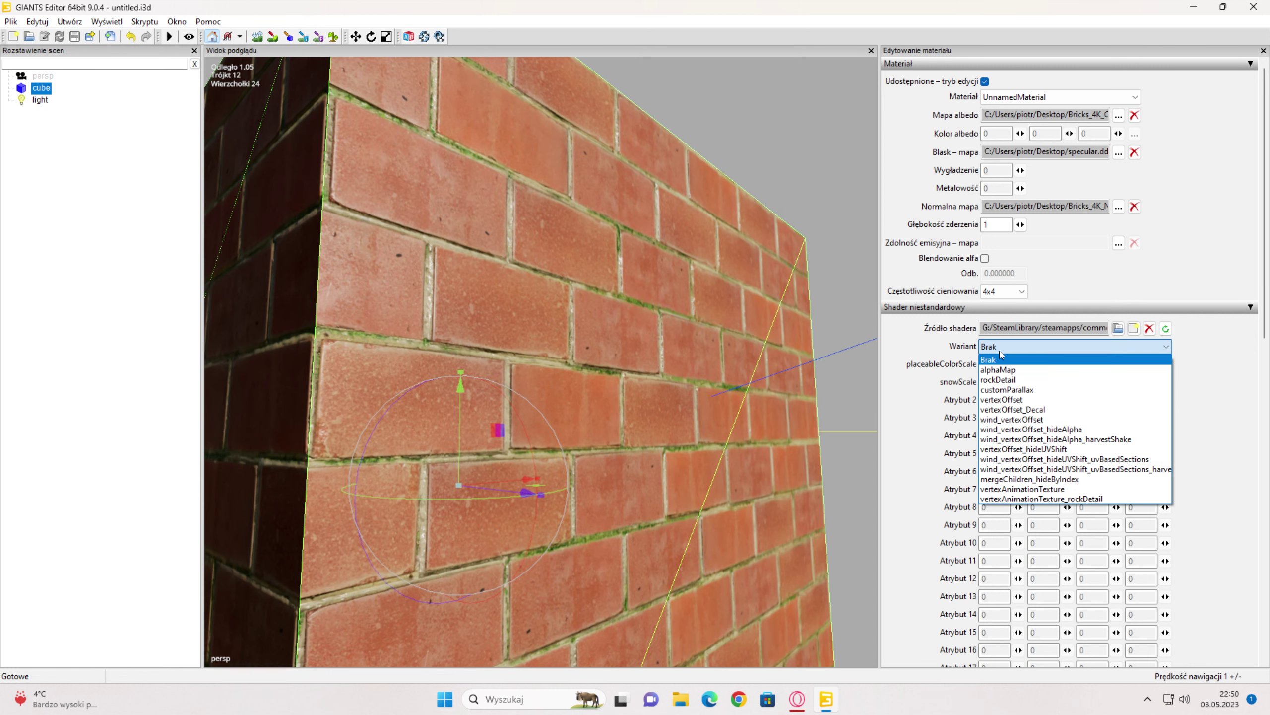
{"action": "left_click", "coordinate": [1014, 390]}
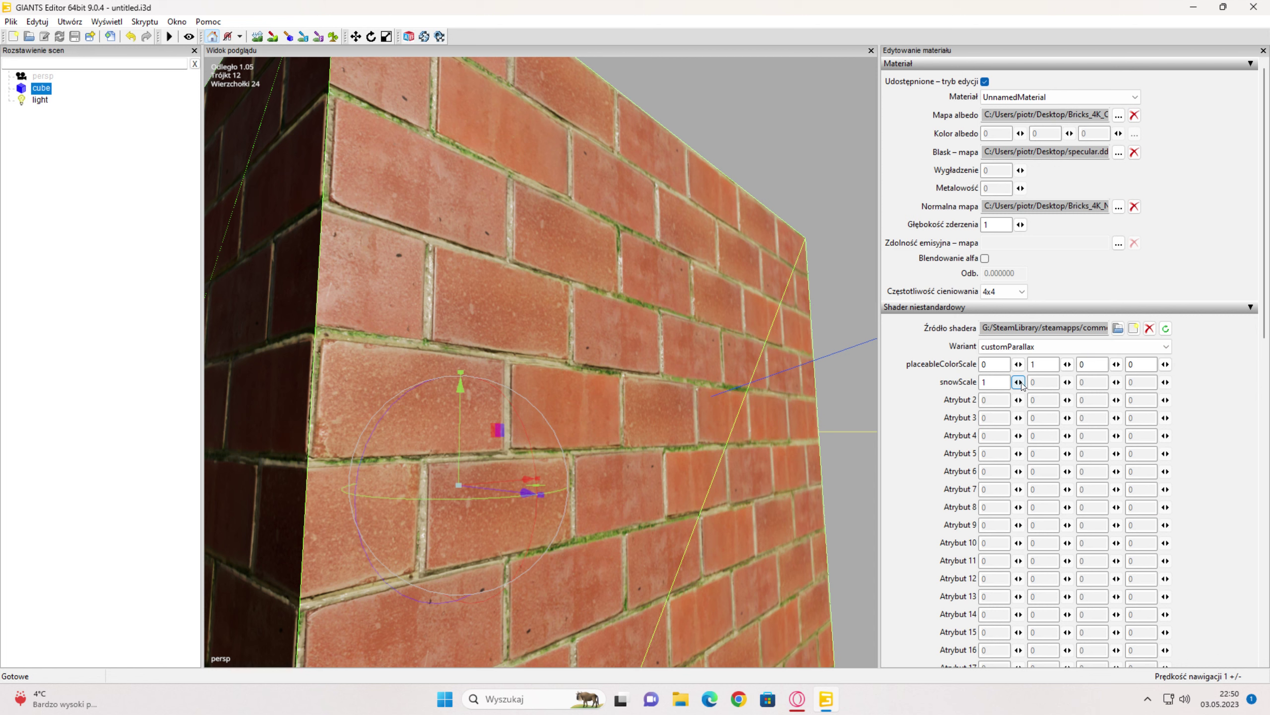
{"action": "left_click_drag", "start_coordinate": [1264, 340], "coordinate": [1189, 471]}
{"action": "left_click", "coordinate": [1165, 472]}
Reload Bricks_4K_Displacement from the Desktop as the mParallaxMap texture.
{"action": "left_click", "coordinate": [528, 94]}
{"action": "left_click", "coordinate": [581, 195]}
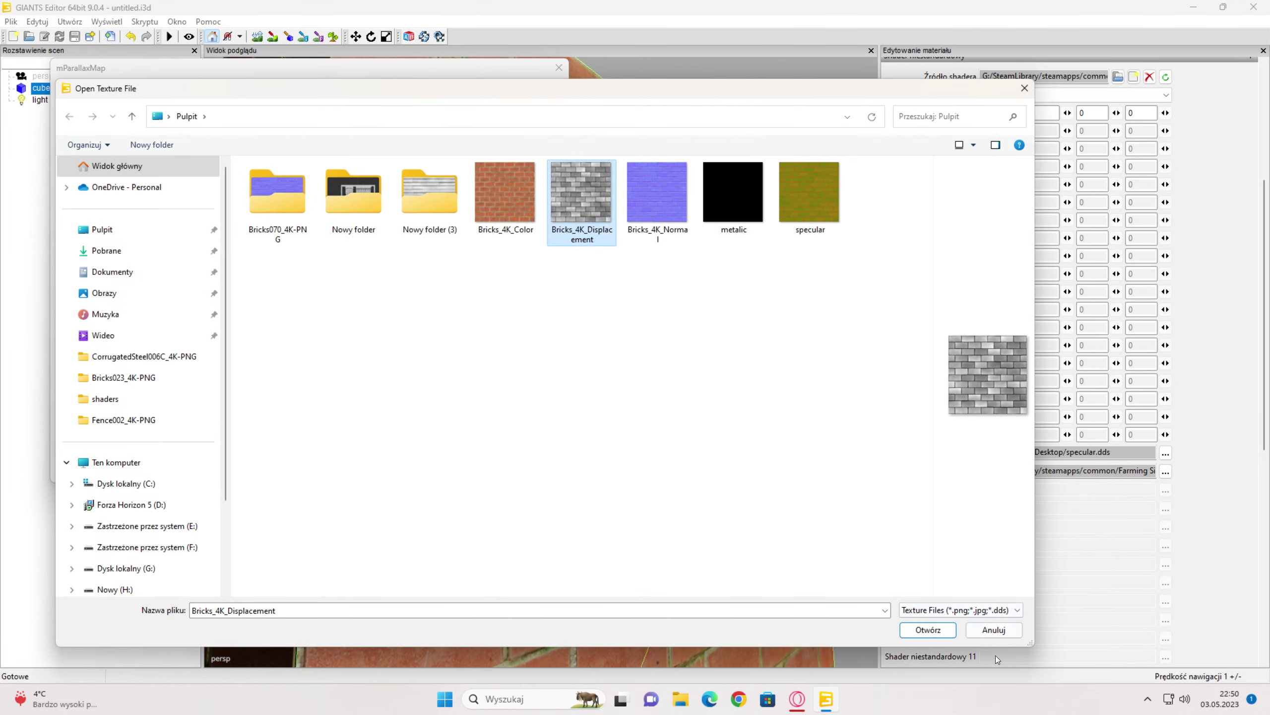
{"action": "left_click", "coordinate": [939, 632]}
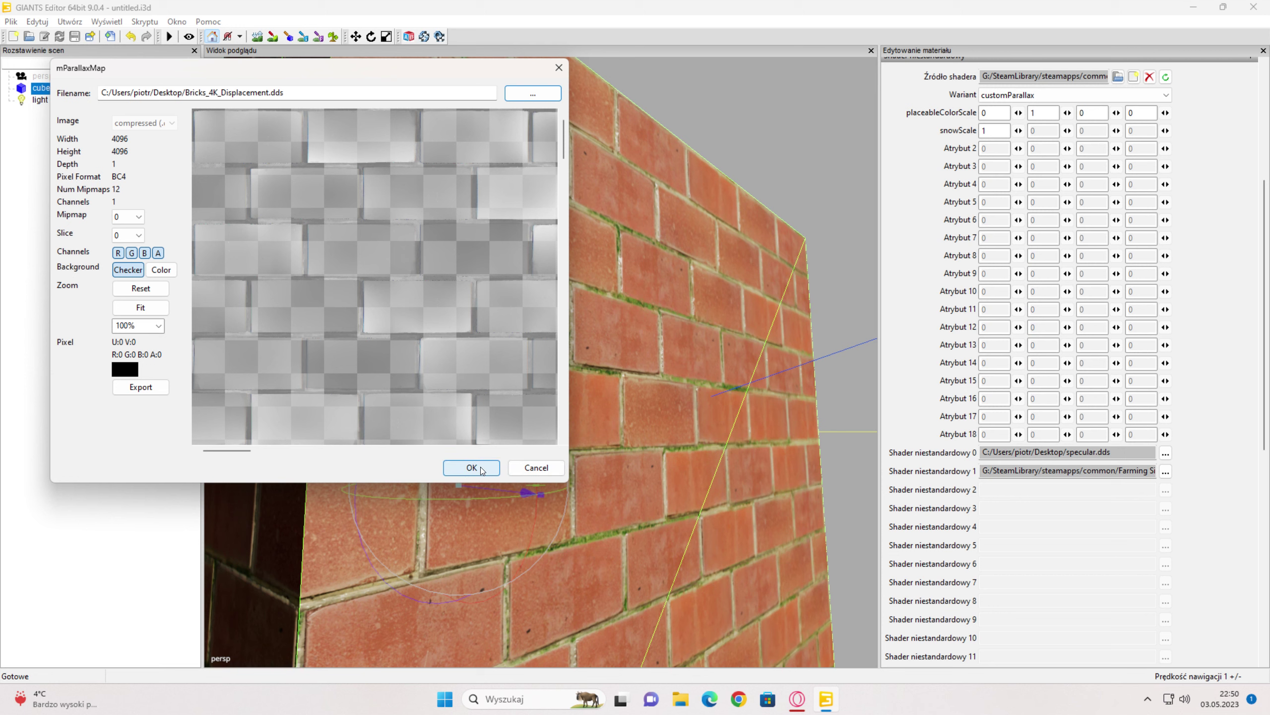
{"action": "left_click", "coordinate": [480, 467]}
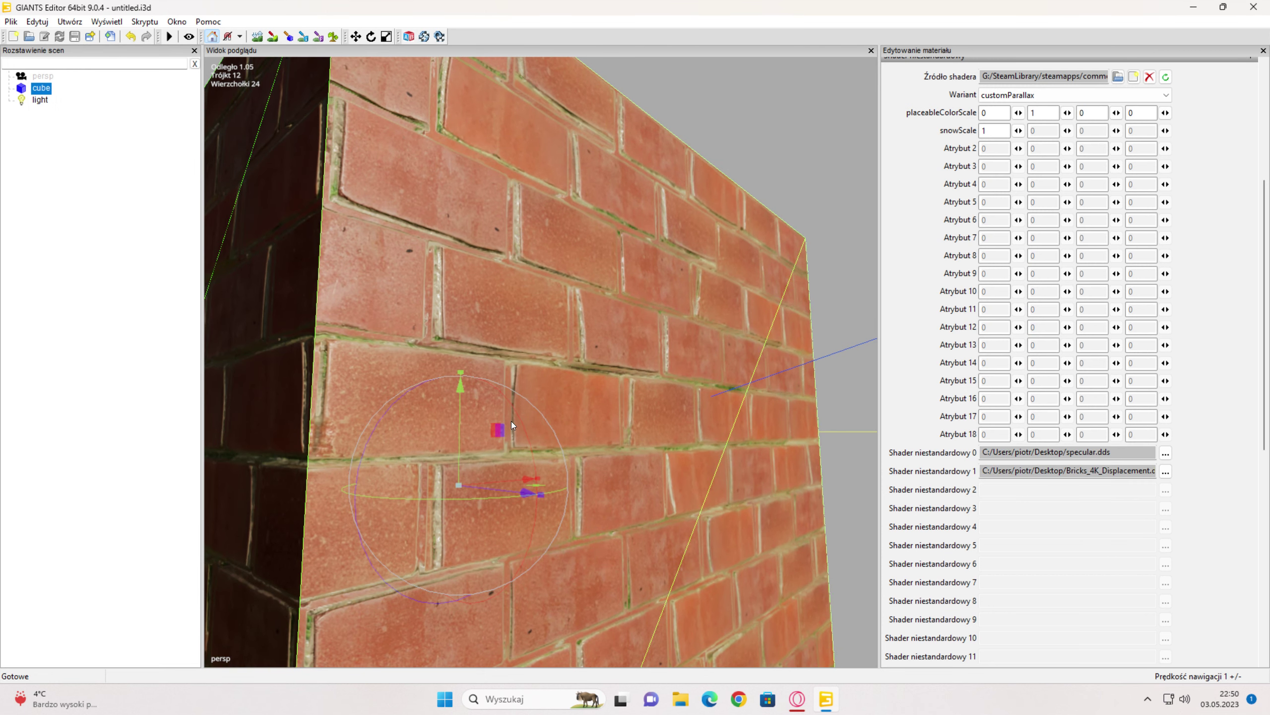
{"action": "scroll", "coordinate": [1168, 224], "scroll_direction": "up", "scroll_amount": 3}
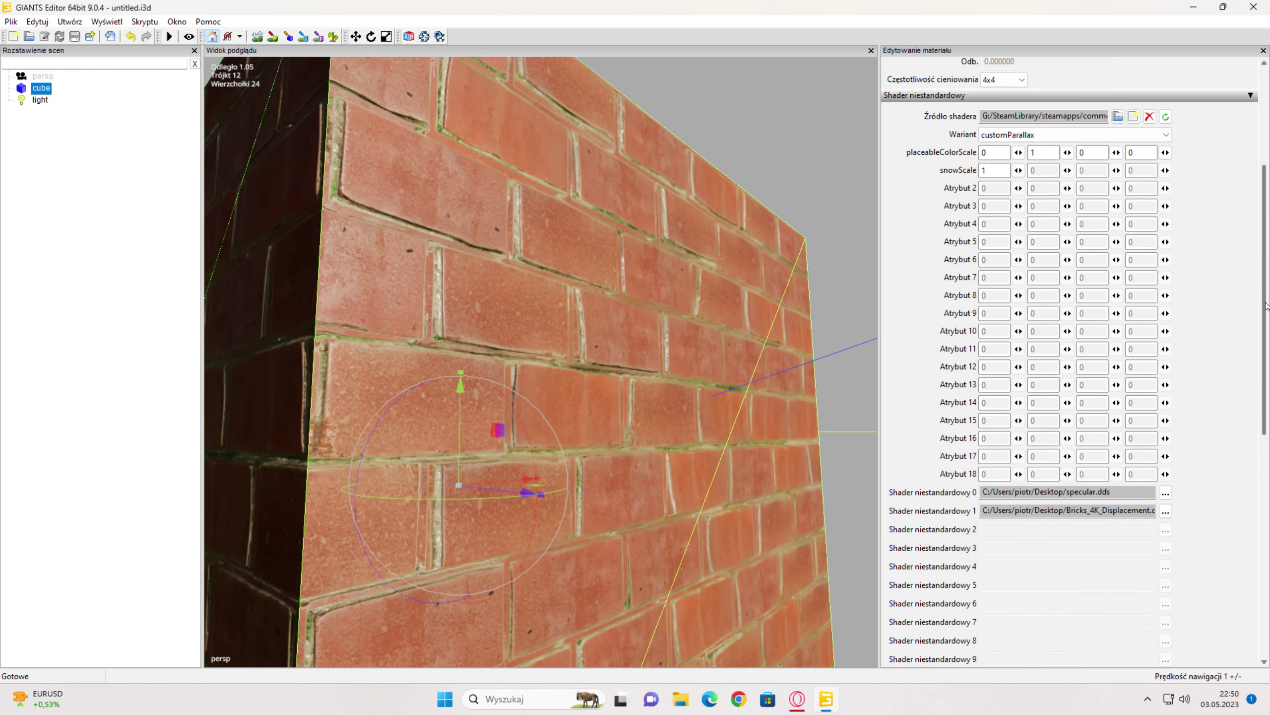
{"action": "scroll", "coordinate": [1162, 416], "scroll_direction": "up", "scroll_amount": 5}
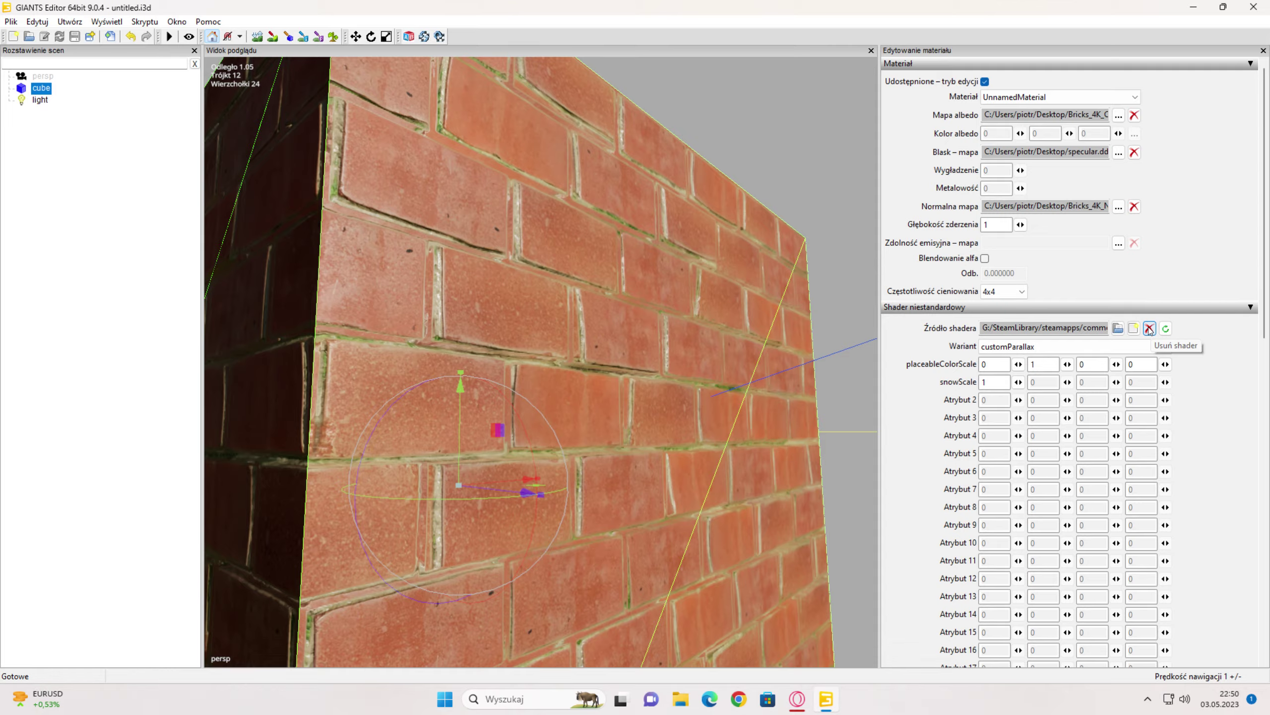
Remove the custom parallax shader from the material and close the material editor.
{"action": "left_click_drag", "start_coordinate": [654, 319], "coordinate": [638, 364], "text": "alt"}
{"action": "scroll", "coordinate": [641, 246], "scroll_direction": "down", "scroll_amount": 5}
{"action": "left_click_drag", "start_coordinate": [641, 246], "coordinate": [550, 473], "text": "alt"}
{"action": "scroll", "coordinate": [620, 437], "scroll_direction": "up", "scroll_amount": 6}
{"action": "right_click_drag", "start_coordinate": [550, 473], "coordinate": [527, 500]}
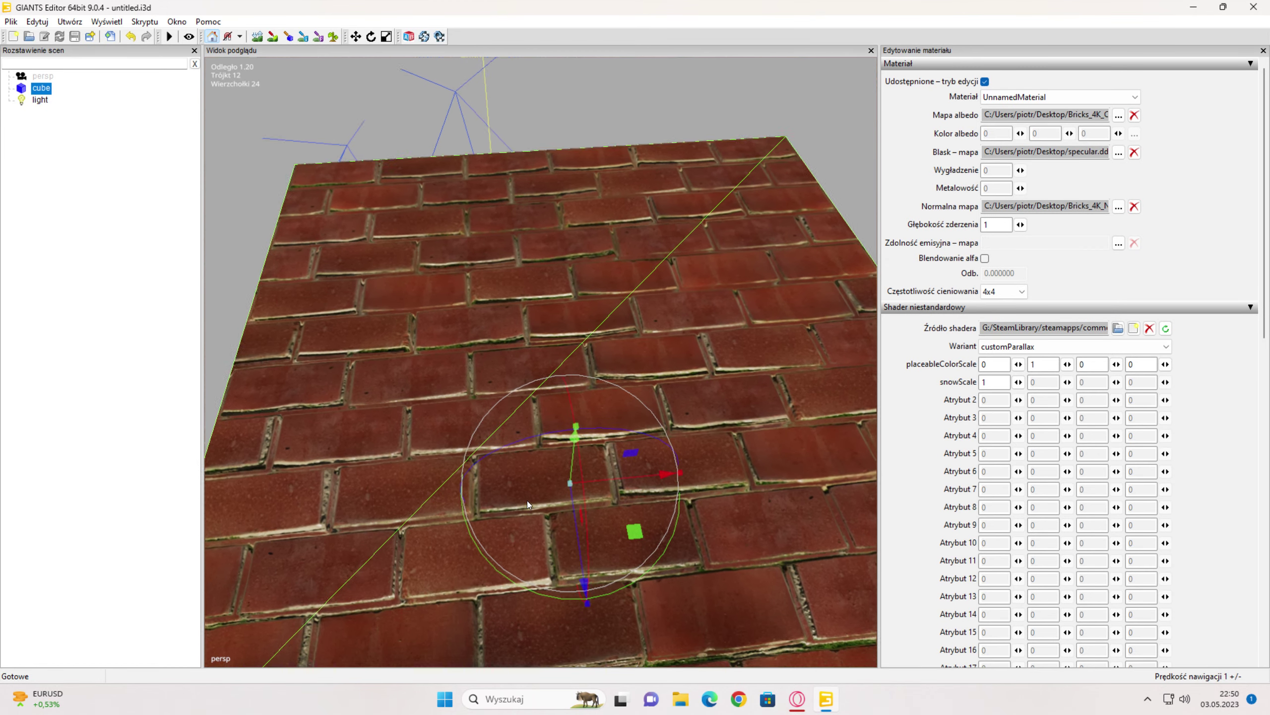
{"action": "left_click", "coordinate": [1149, 328]}
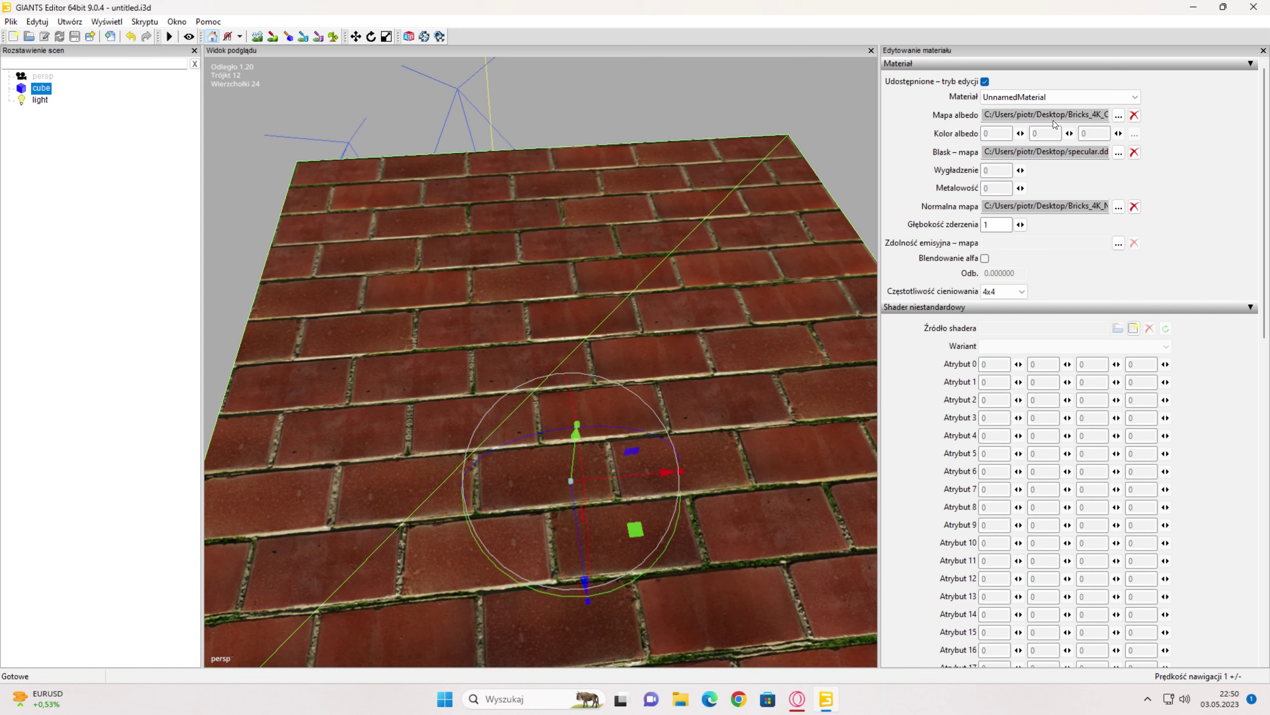
{"action": "left_click", "coordinate": [1264, 51]}
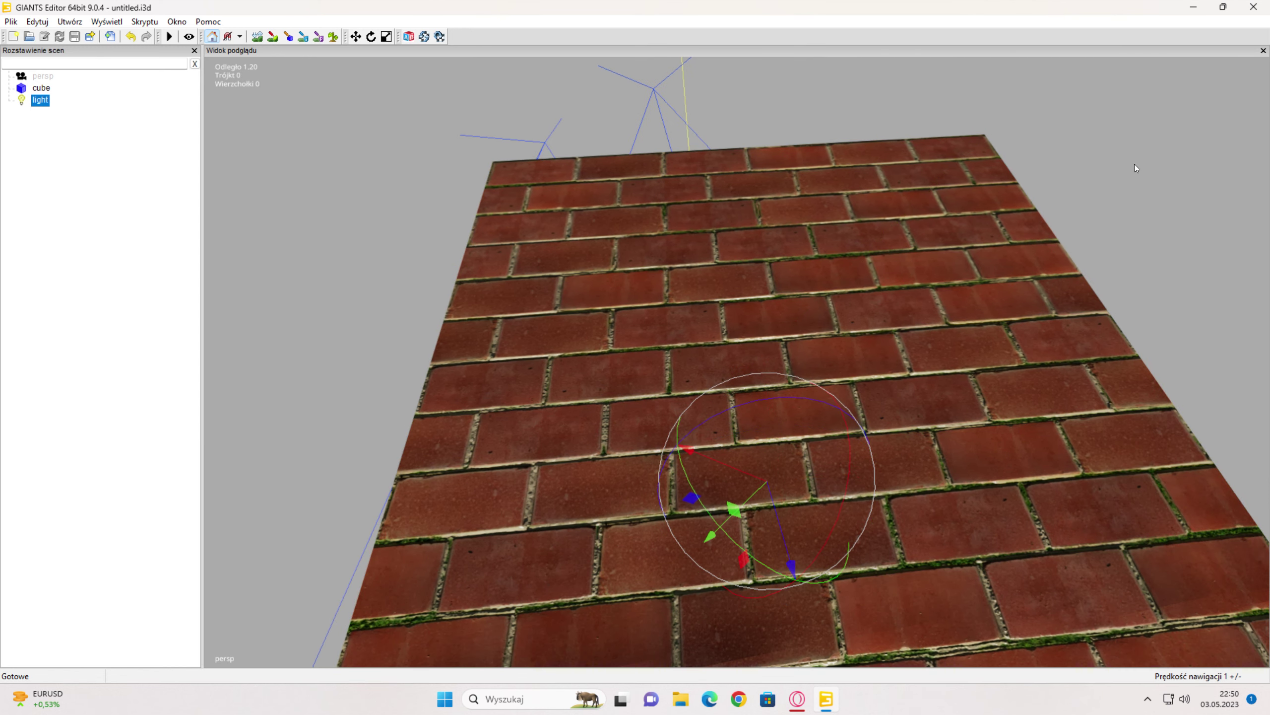
Rotate the light so the cube's top face is brightly lit.
{"action": "left_click", "coordinate": [106, 313]}
{"action": "mouse_move", "coordinate": [746, 359]}
{"action": "right_mouse_down"}
{"action": "mouse_move", "coordinate": [763, 389]}
{"action": "mouse_move", "coordinate": [755, 310]}
{"action": "mouse_move", "coordinate": [753, 337]}
{"action": "right_mouse_up"}
{"action": "left_click", "coordinate": [39, 100]}
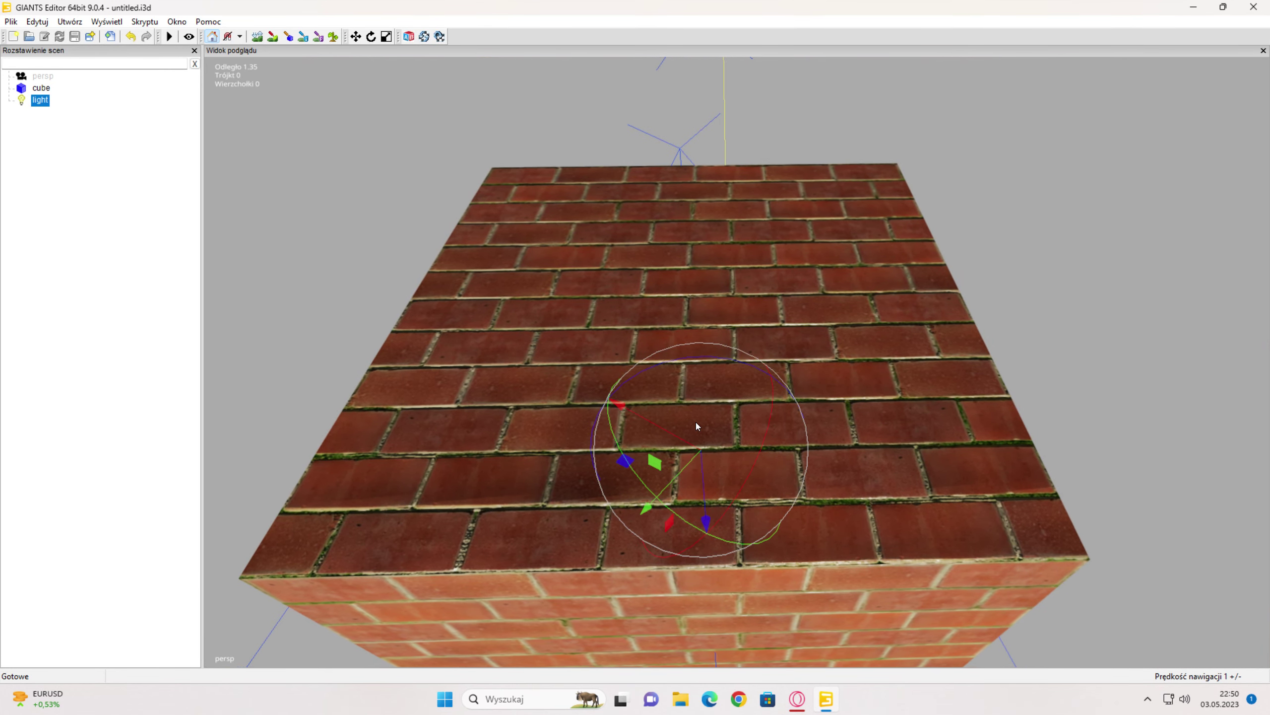
{"action": "mouse_move", "coordinate": [772, 408]}
{"action": "left_mouse_down"}
{"action": "mouse_move", "coordinate": [764, 210]}
{"action": "mouse_move", "coordinate": [779, 283]}
{"action": "mouse_move", "coordinate": [513, 137]}
{"action": "mouse_move", "coordinate": [402, 452]}
{"action": "mouse_move", "coordinate": [823, 215]}
{"action": "mouse_move", "coordinate": [882, 460]}
{"action": "mouse_move", "coordinate": [629, 301]}
{"action": "mouse_move", "coordinate": [632, 448]}
{"action": "mouse_move", "coordinate": [825, 321]}
{"action": "mouse_move", "coordinate": [732, 259]}
{"action": "mouse_move", "coordinate": [737, 376]}
{"action": "mouse_move", "coordinate": [731, 272]}
{"action": "mouse_move", "coordinate": [684, 176]}
{"action": "left_mouse_up"}
{"action": "left_click", "coordinate": [143, 216]}
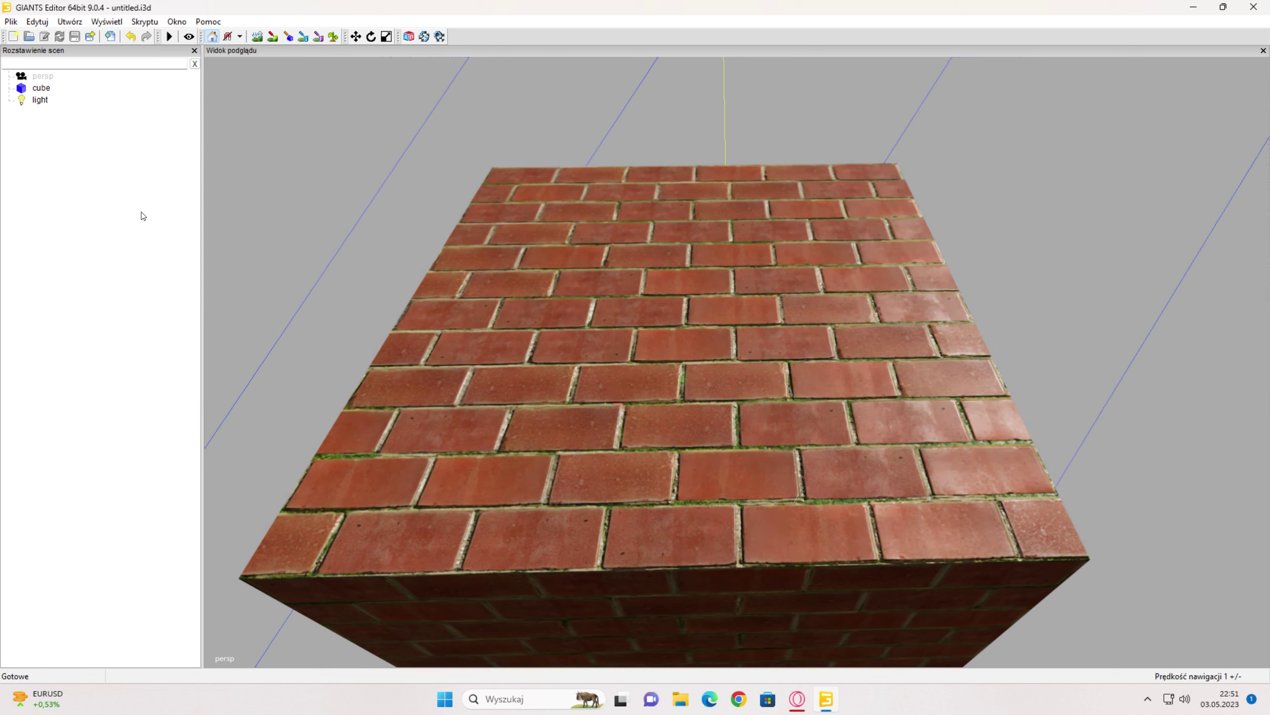